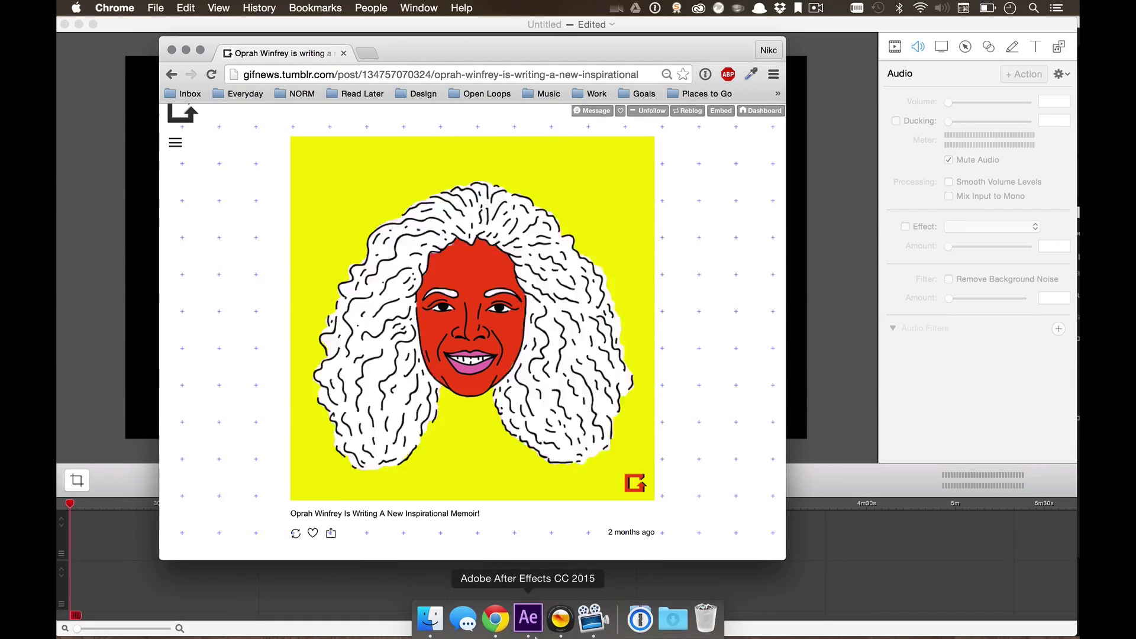
Play the Summer Outing01-02 poster's choppy Colorama colour cycle from the start, then scrub forward to 1;14
left_click(527, 618)
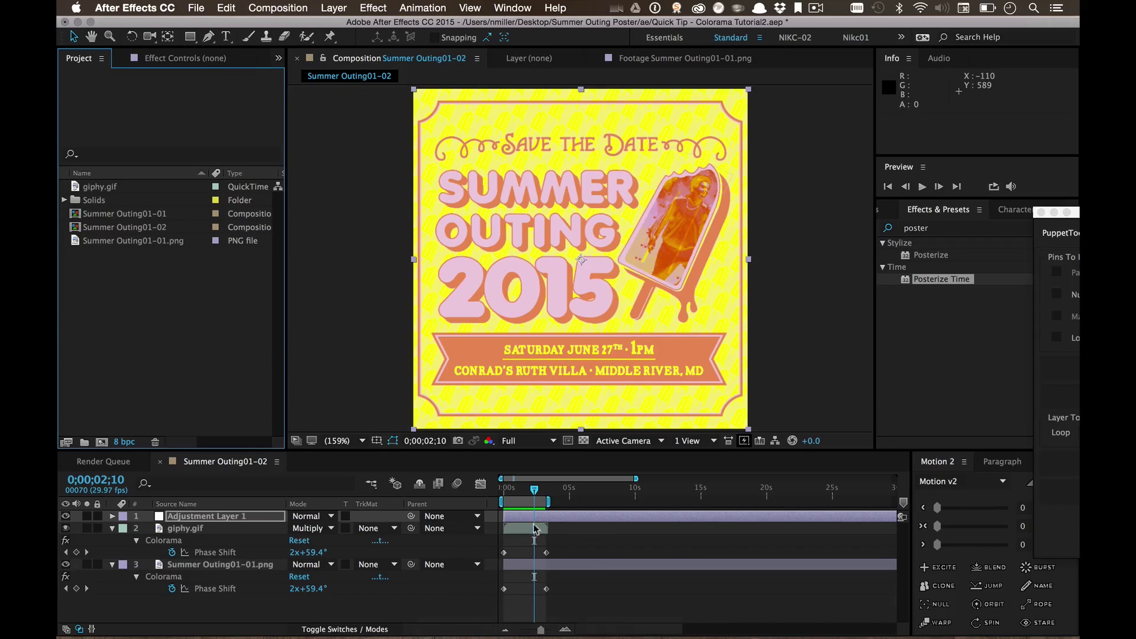
left_click_drag(530, 495, 448, 489)
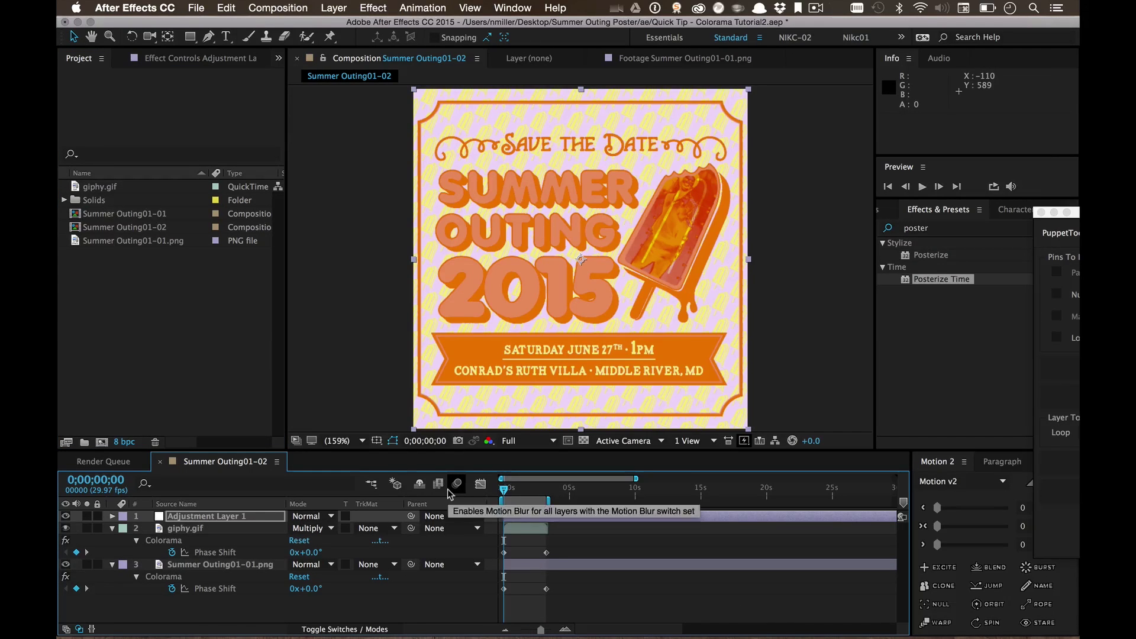
key("space")
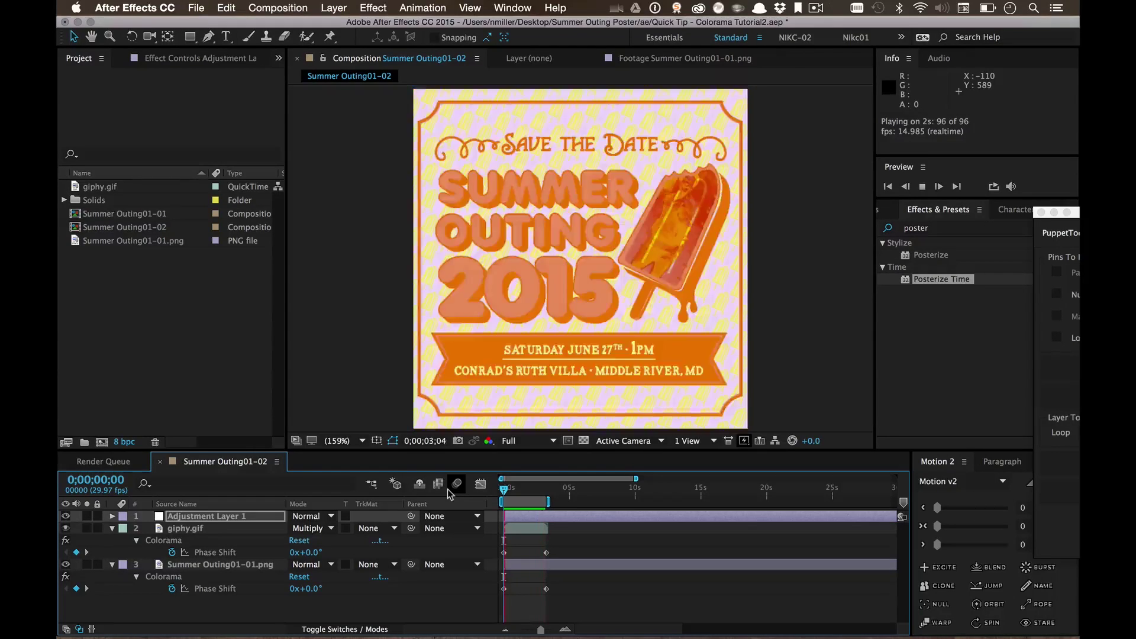
key("space")
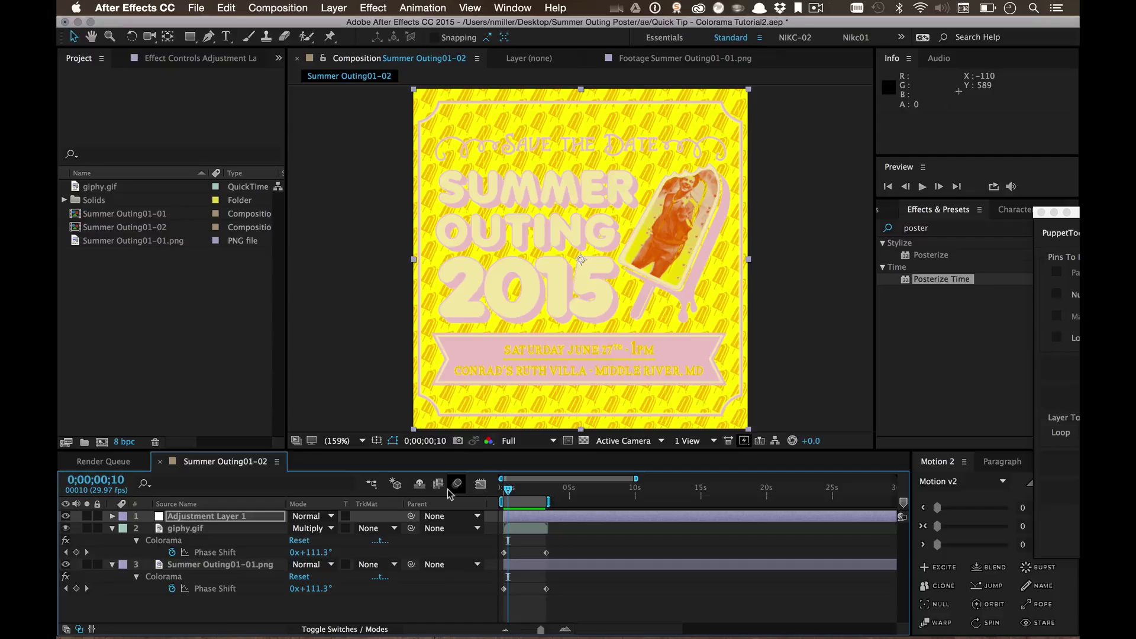
left_click_drag(511, 494, 523, 492)
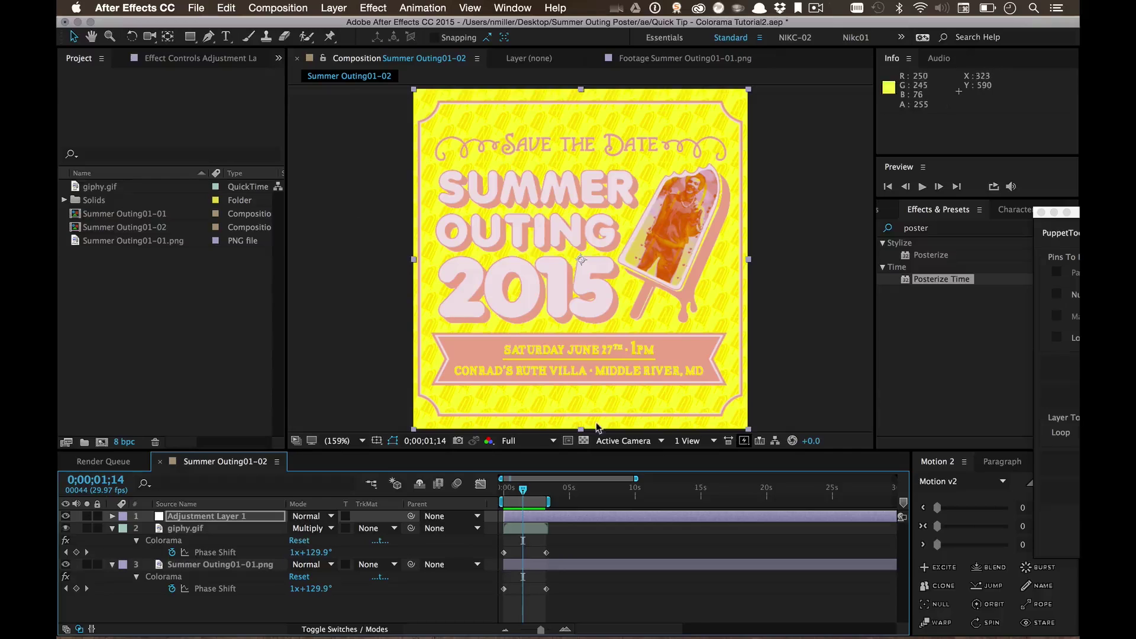
left_click(135, 288)
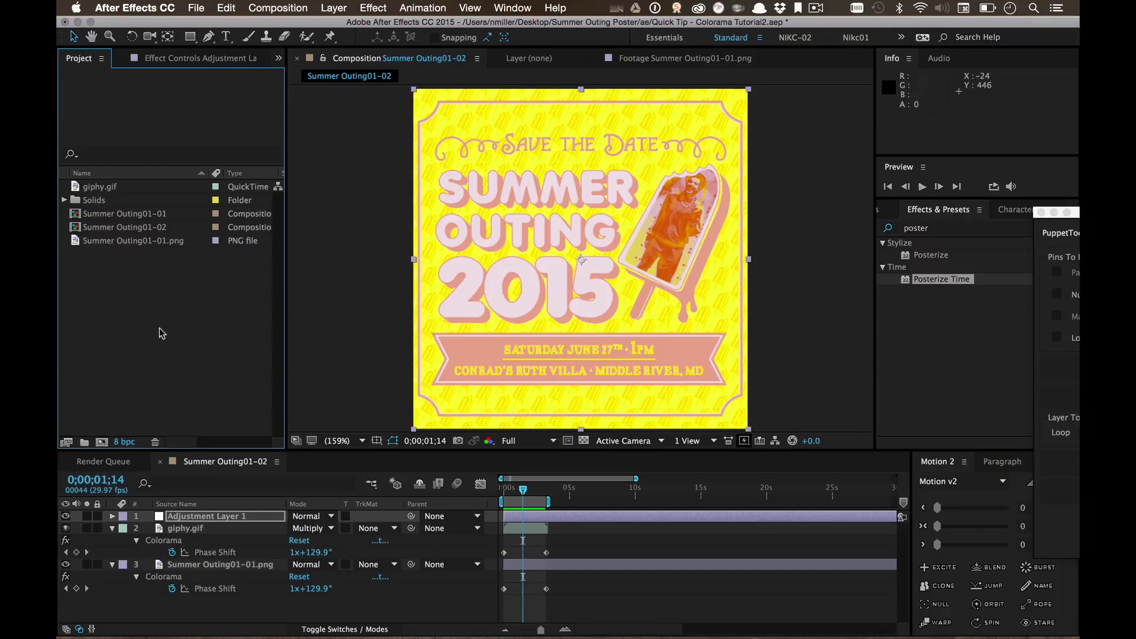
Make Summer Outing01-03 from Summer Outing01-01.png and confirm its 592 × 601, 30 fps settings
left_click(123, 243)
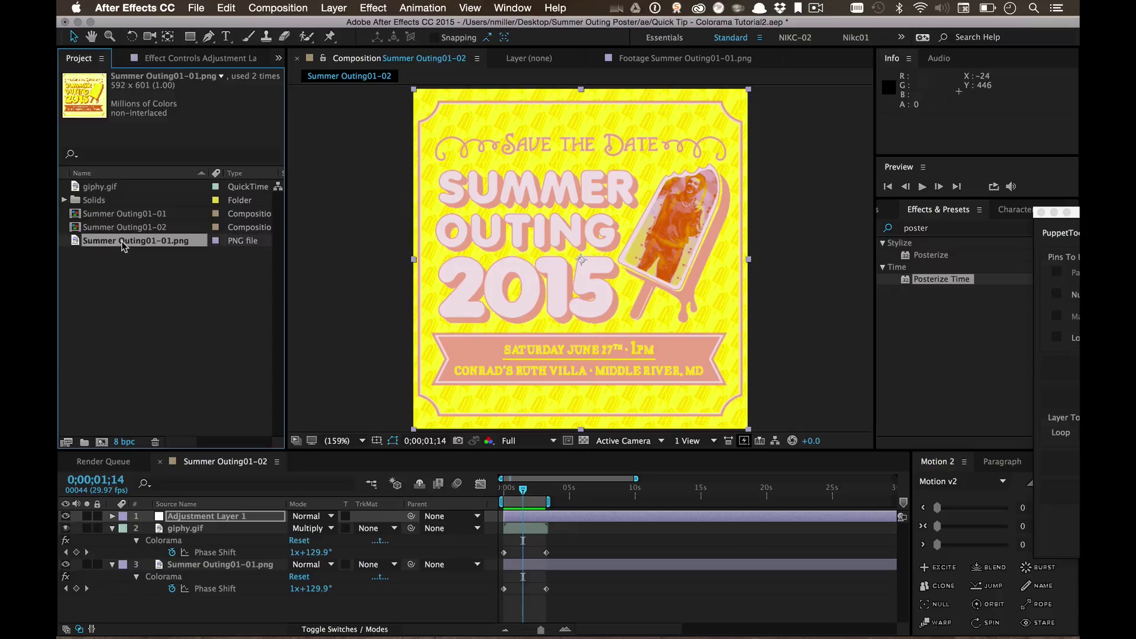
left_click_drag(123, 243, 102, 443)
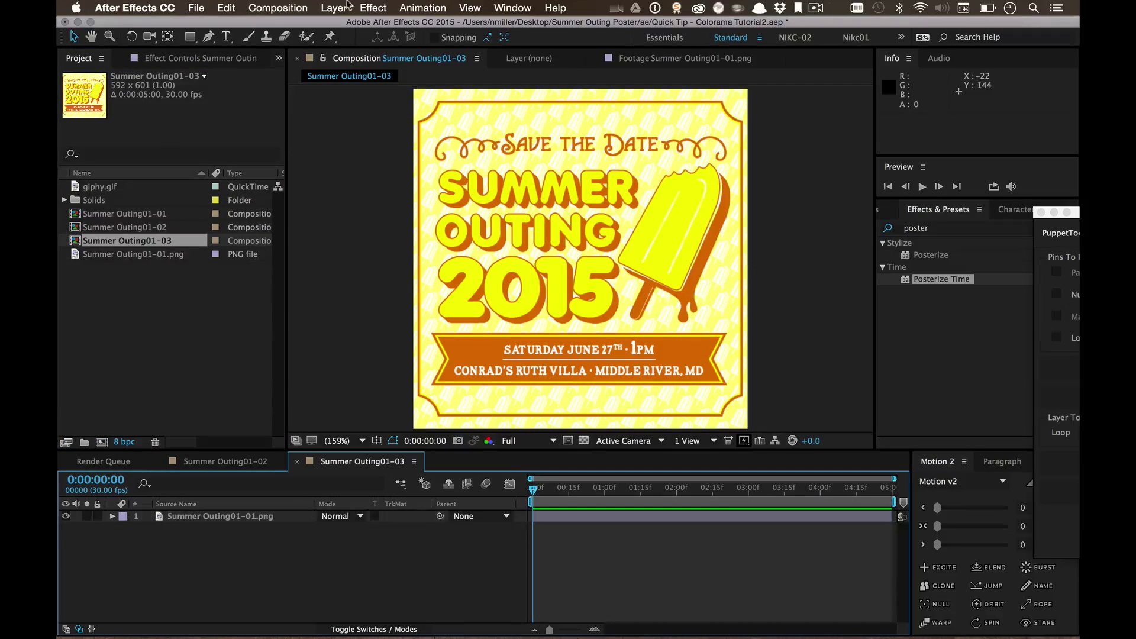
left_click(271, 8)
left_click(280, 49)
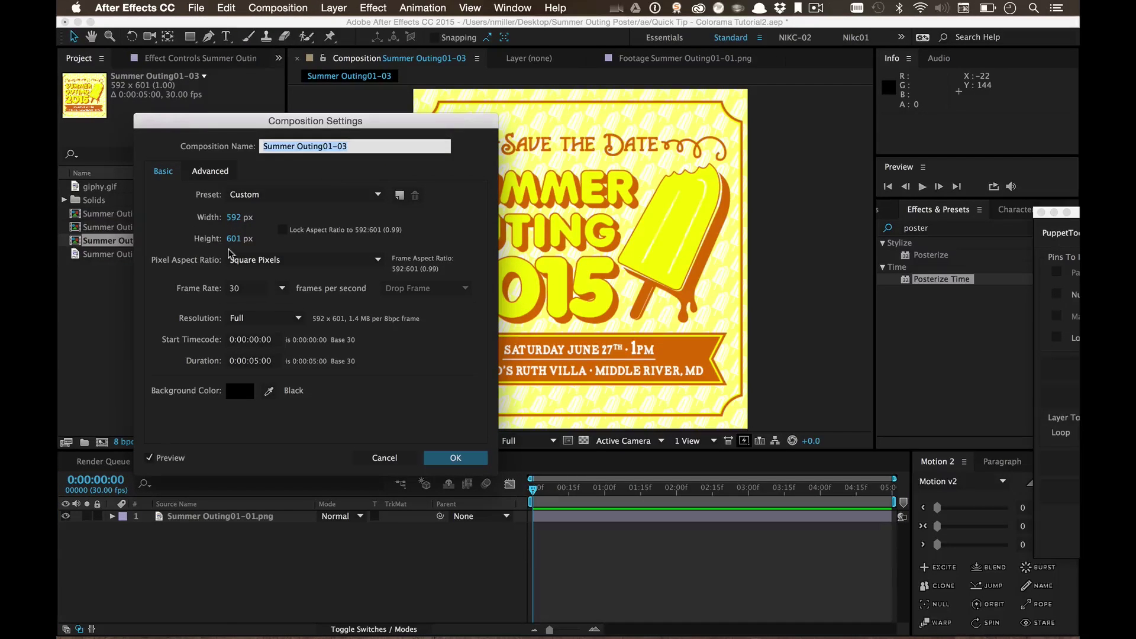
left_click(225, 288)
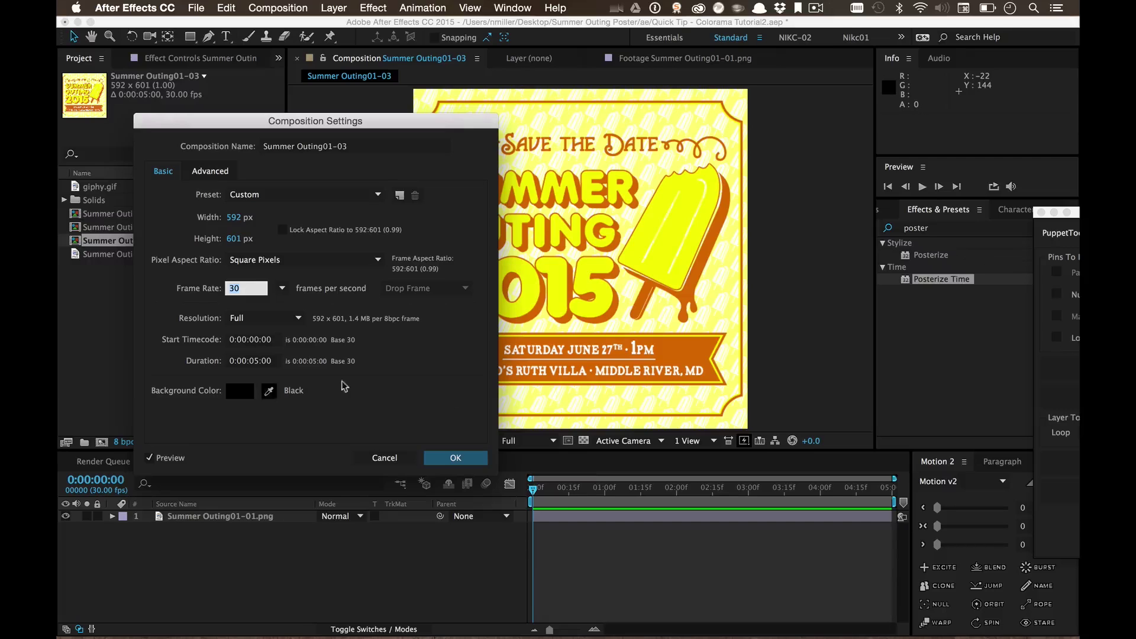
left_click(454, 458)
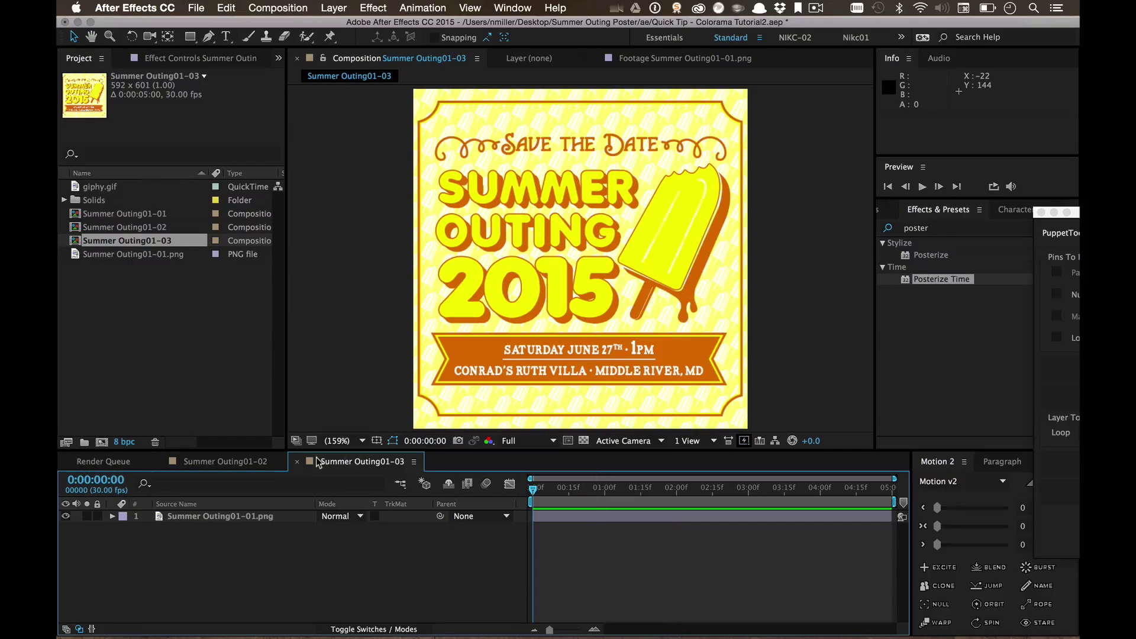
Search 'colorama' in Effects & Presets and apply Colorama to the poster layer
left_click(942, 228)
type("colorama")
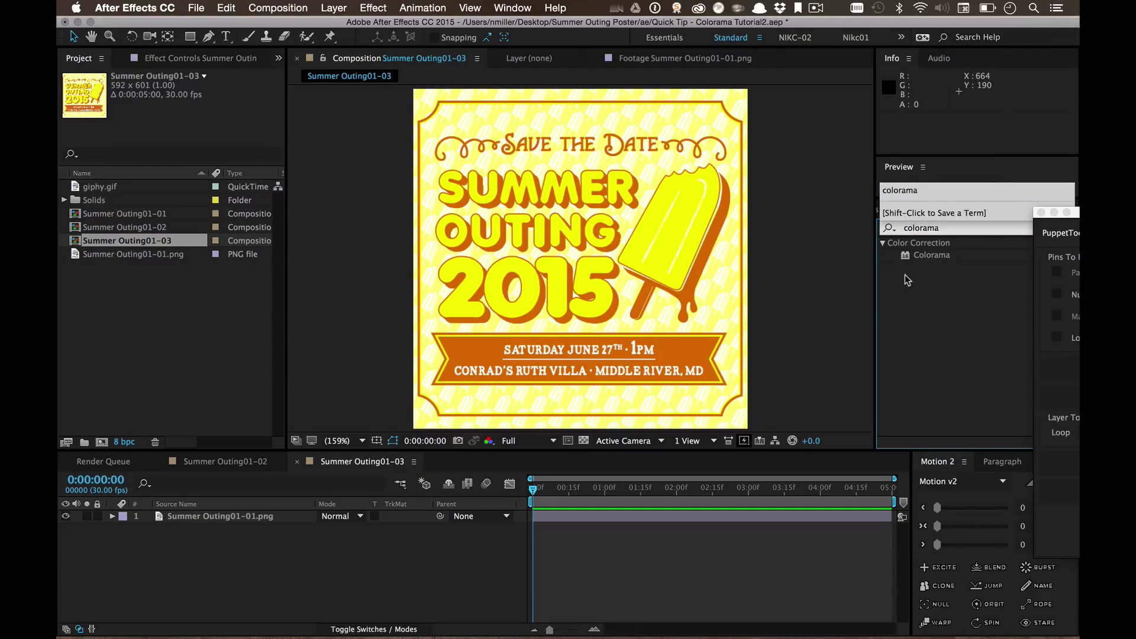
left_click(904, 274)
left_click_drag(932, 255, 599, 514)
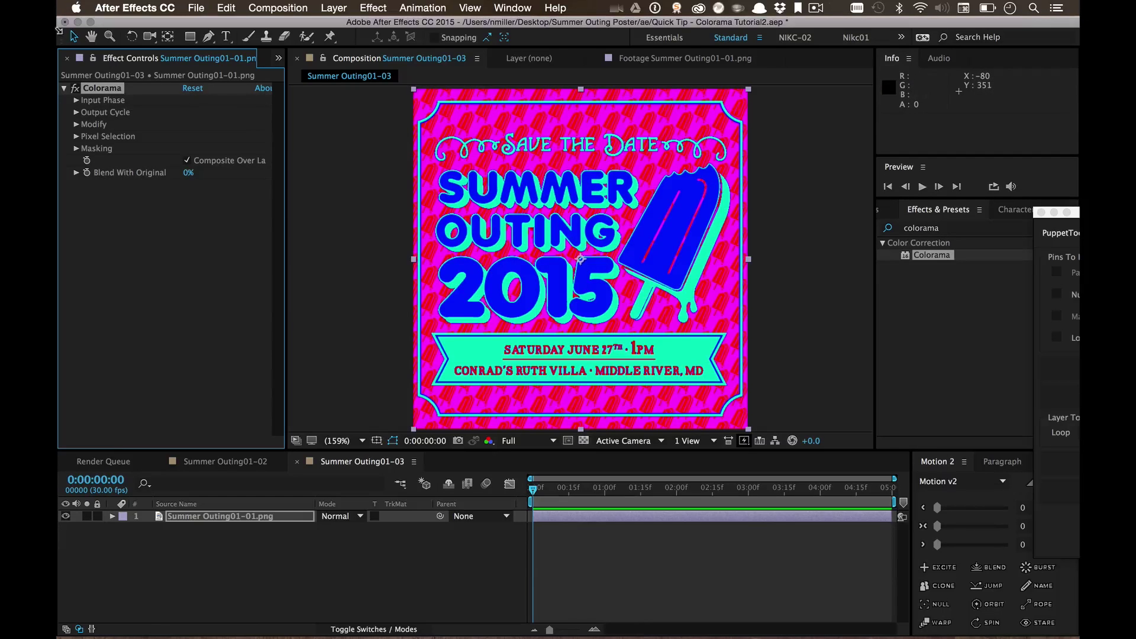
Expand Colorama's Input Phase and Output Cycle, and toggle the effect off and on to compare
left_click(76, 101)
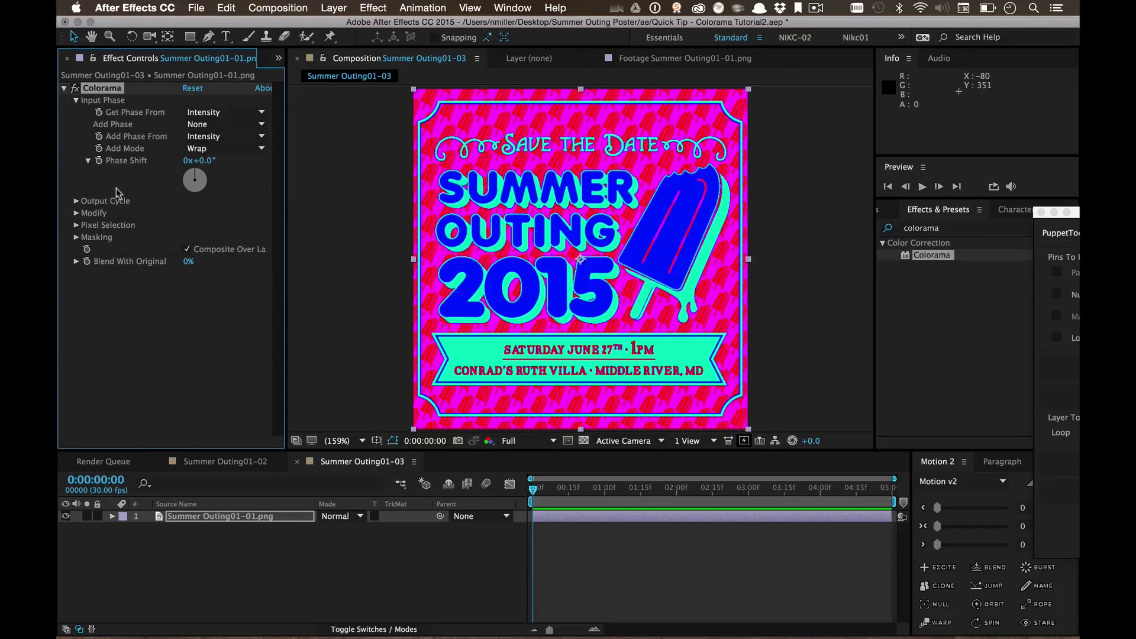
left_click(75, 201)
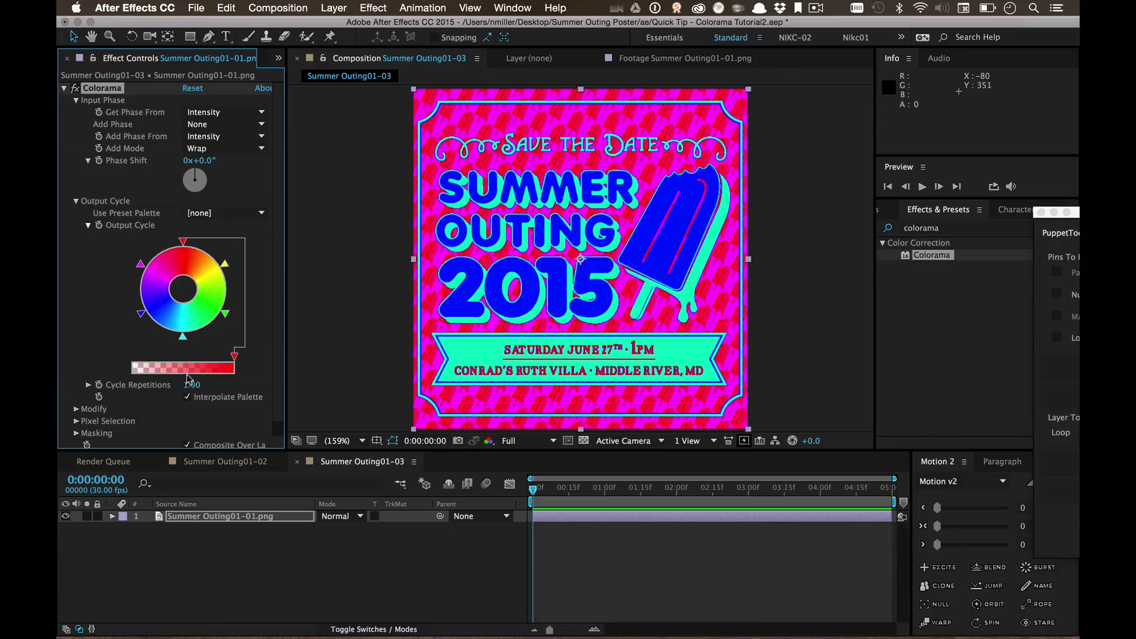
left_click(76, 89)
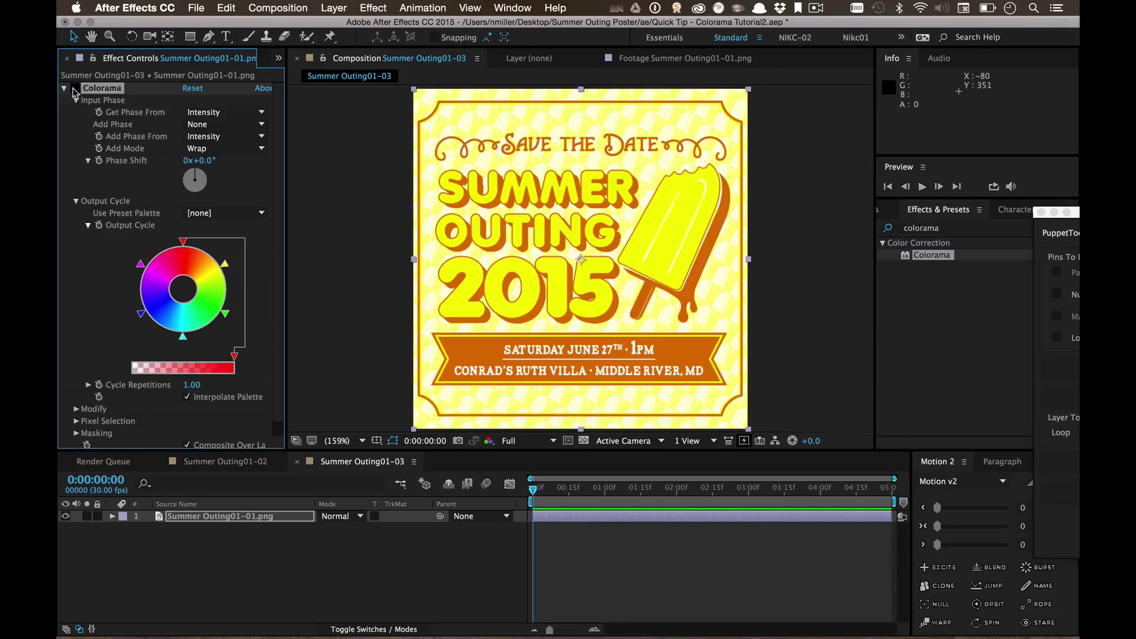
left_click(76, 89)
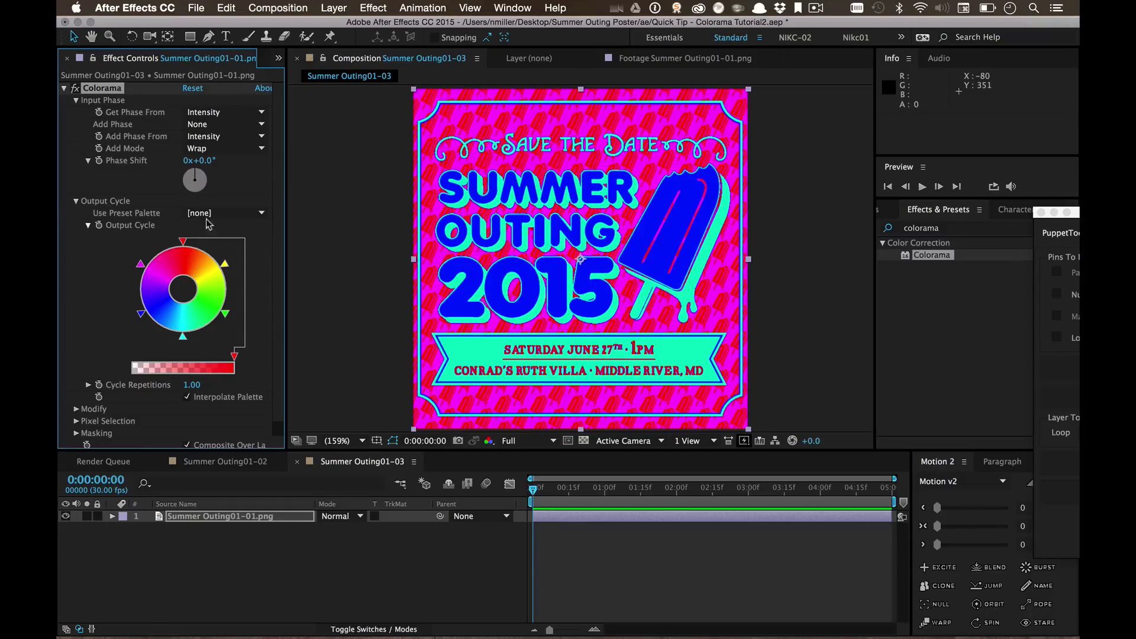
Try Saturation, Lightness and Hue as Colorama's phase source, then return it to Intensity
left_click(197, 113)
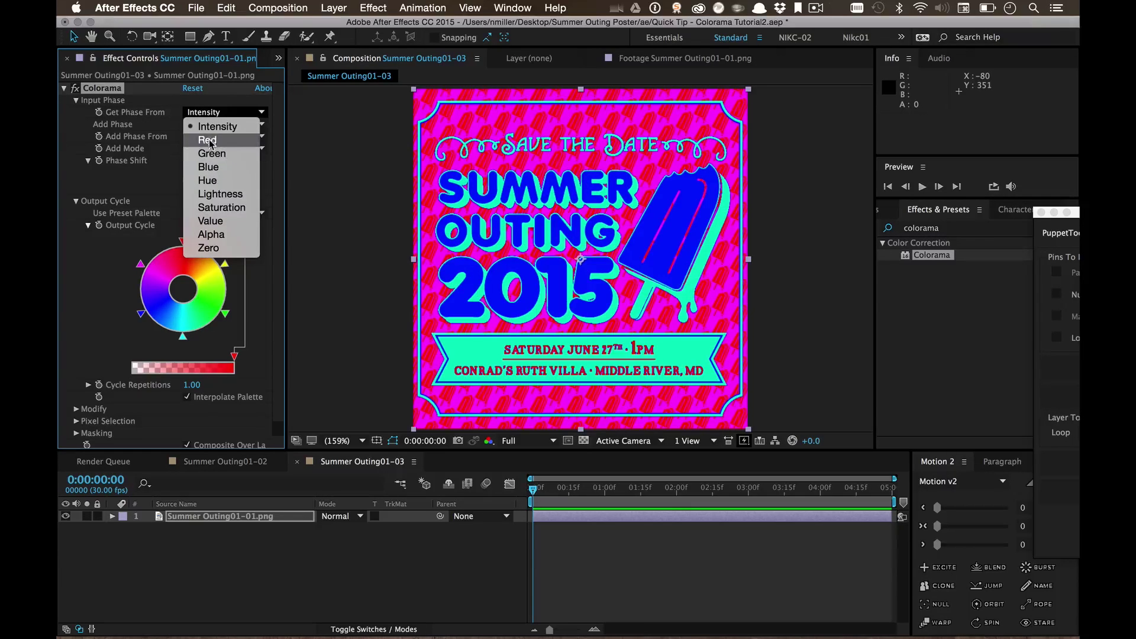
left_click(216, 209)
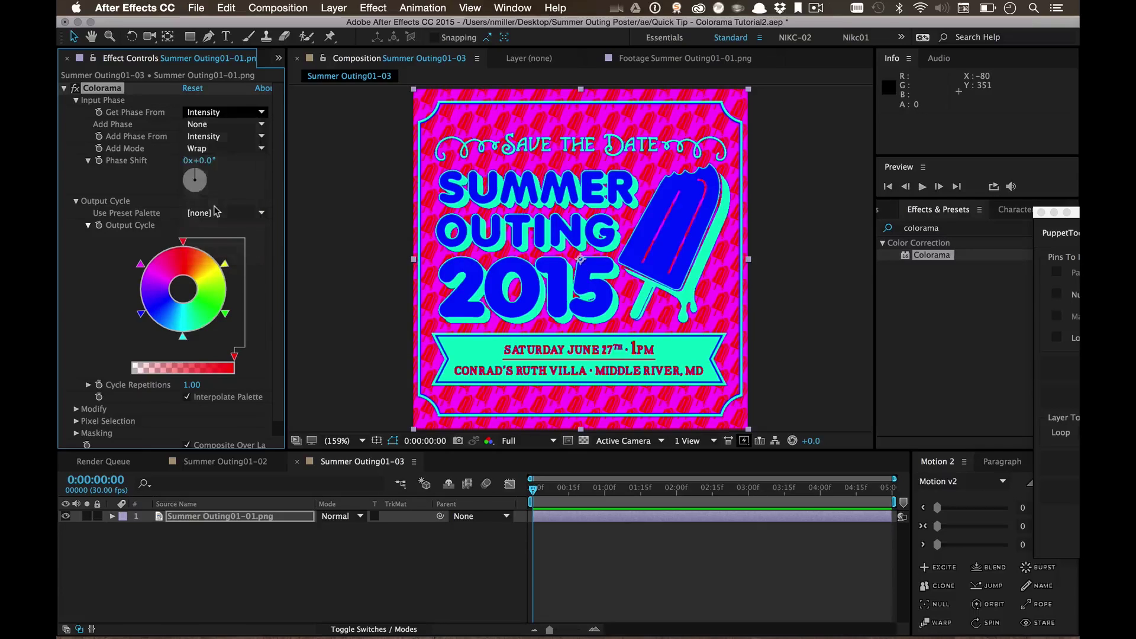
left_click(220, 113)
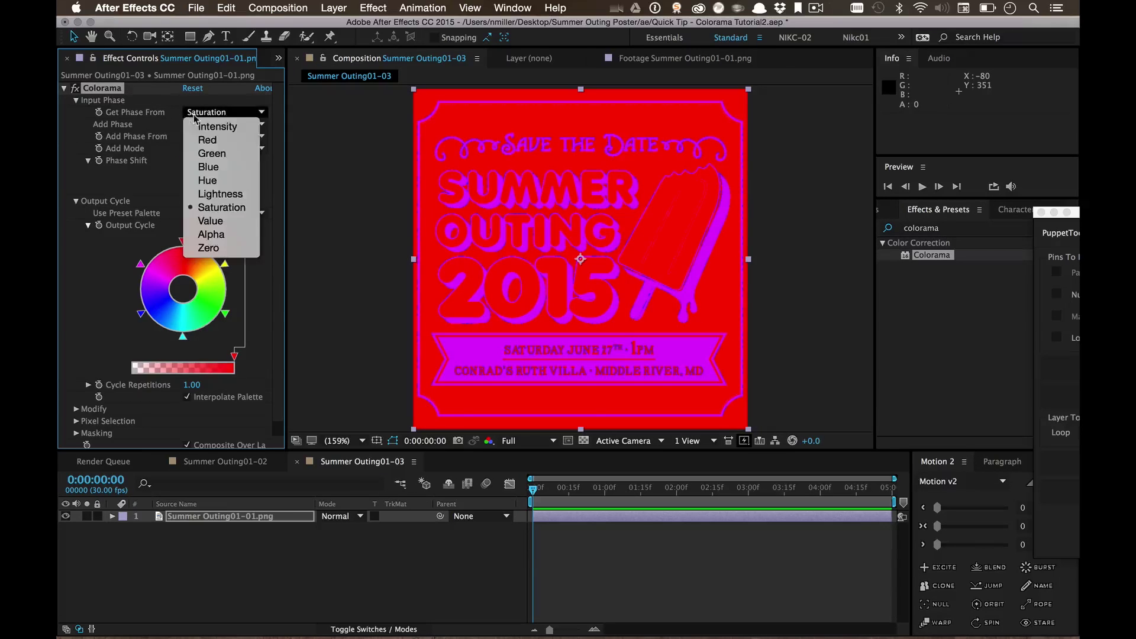
left_click(212, 194)
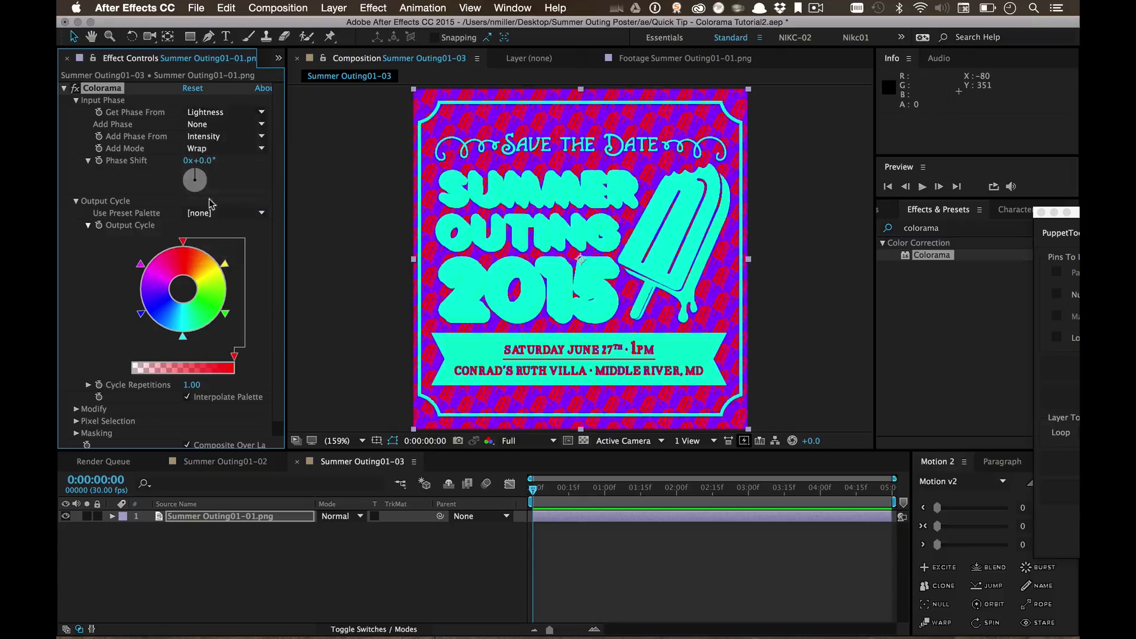
left_click(205, 113)
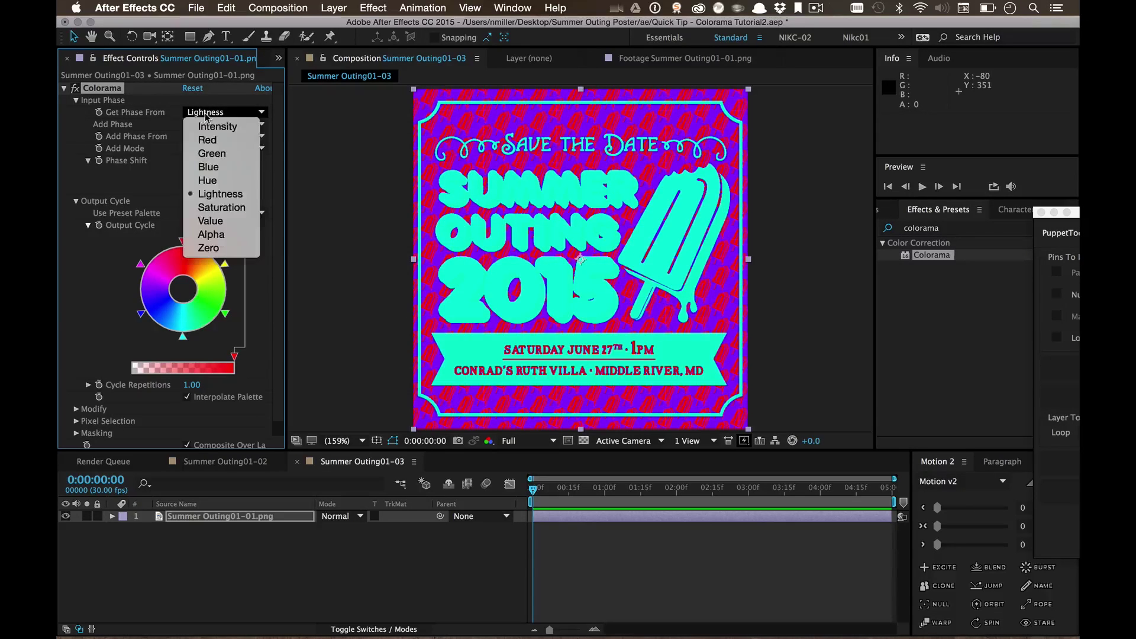
left_click(208, 183)
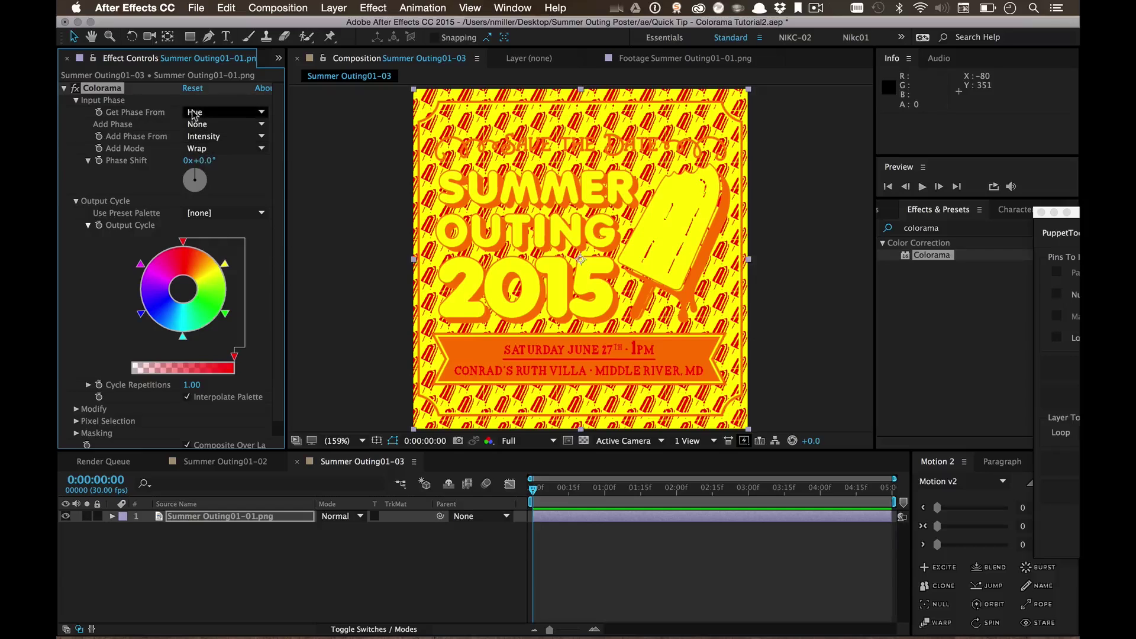
left_click(201, 112)
left_click(200, 128)
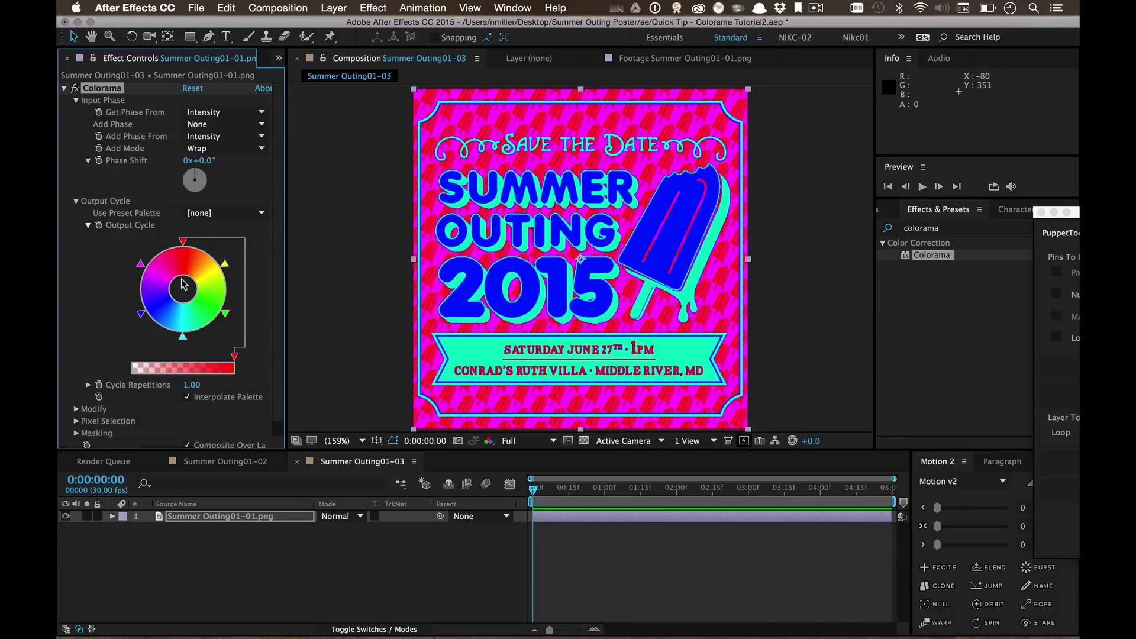
Try the Old Glory and Solarize Grey preset palettes, undoing each one
left_click(209, 214)
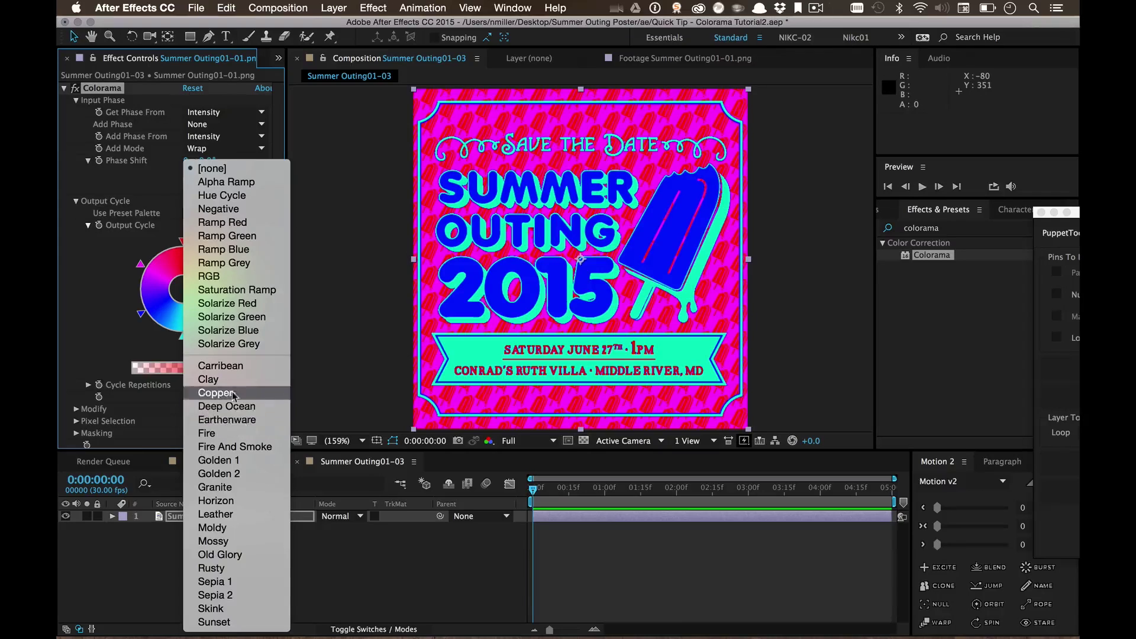
left_click(220, 554)
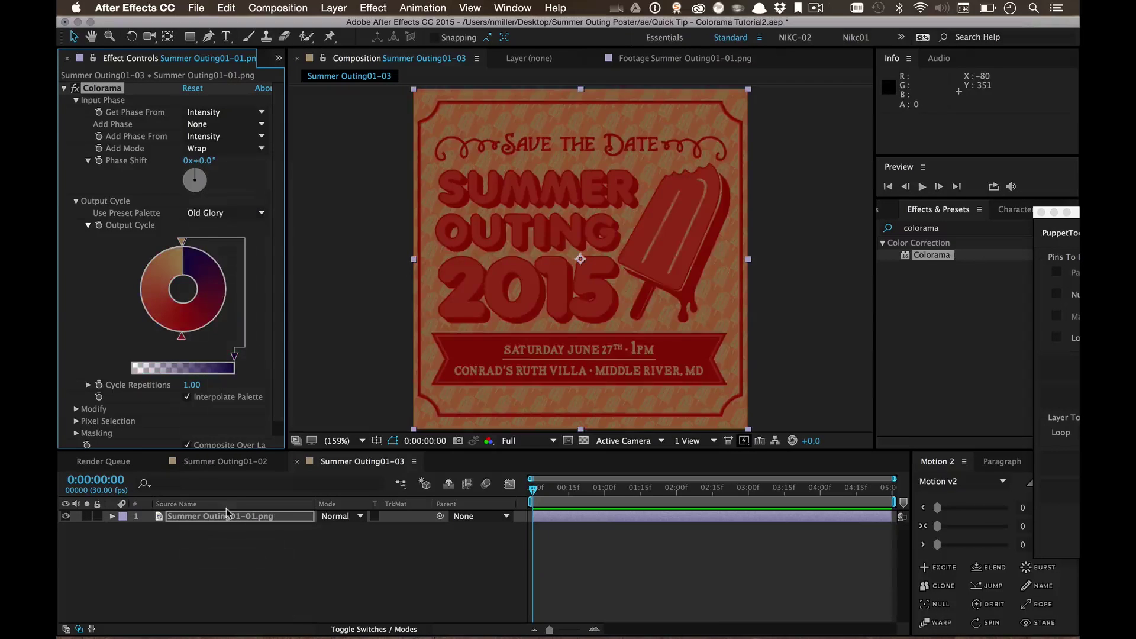
key("super+z")
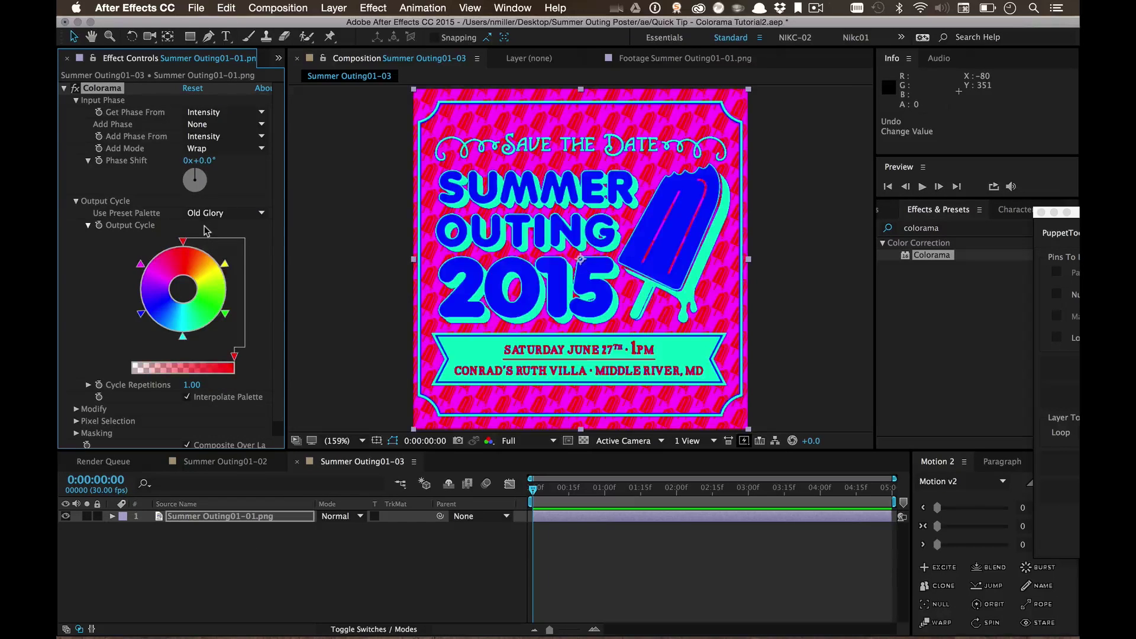
left_click(210, 213)
left_click(215, 349)
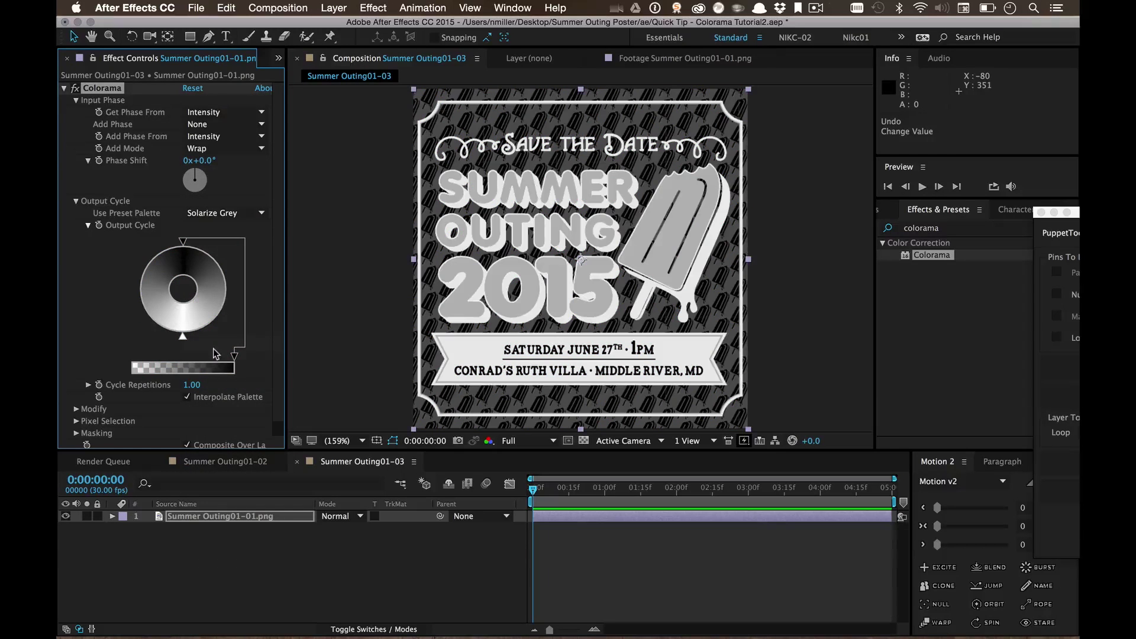
key("super+z")
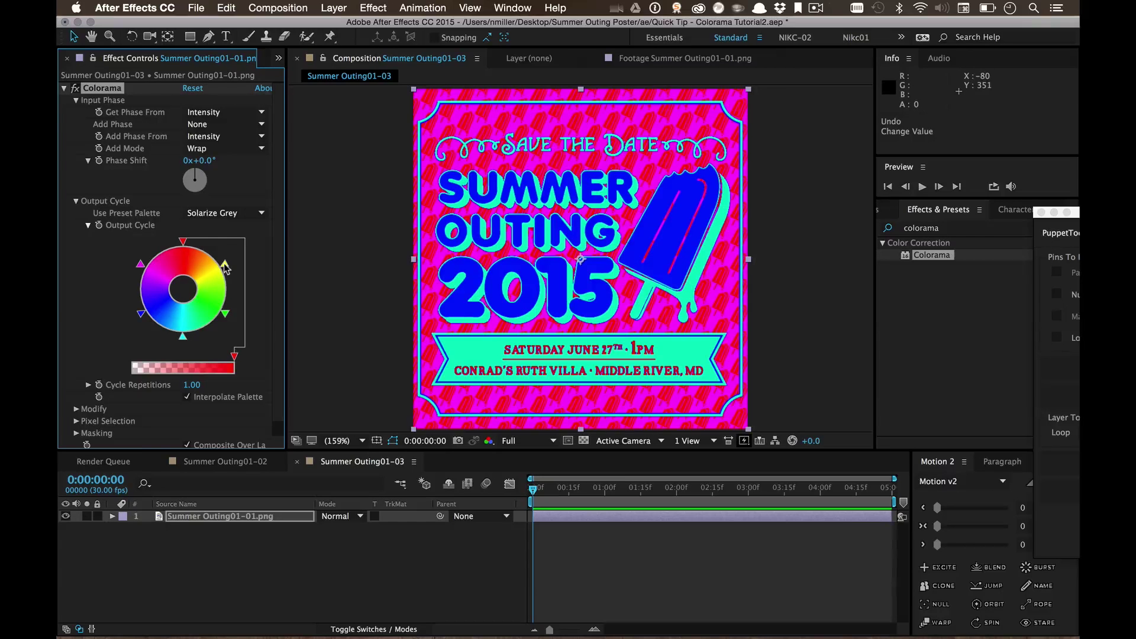
Remove the yellow and cyan stops from the Output Cycle wheel and move the magenta stop
left_click_drag(224, 268, 261, 234)
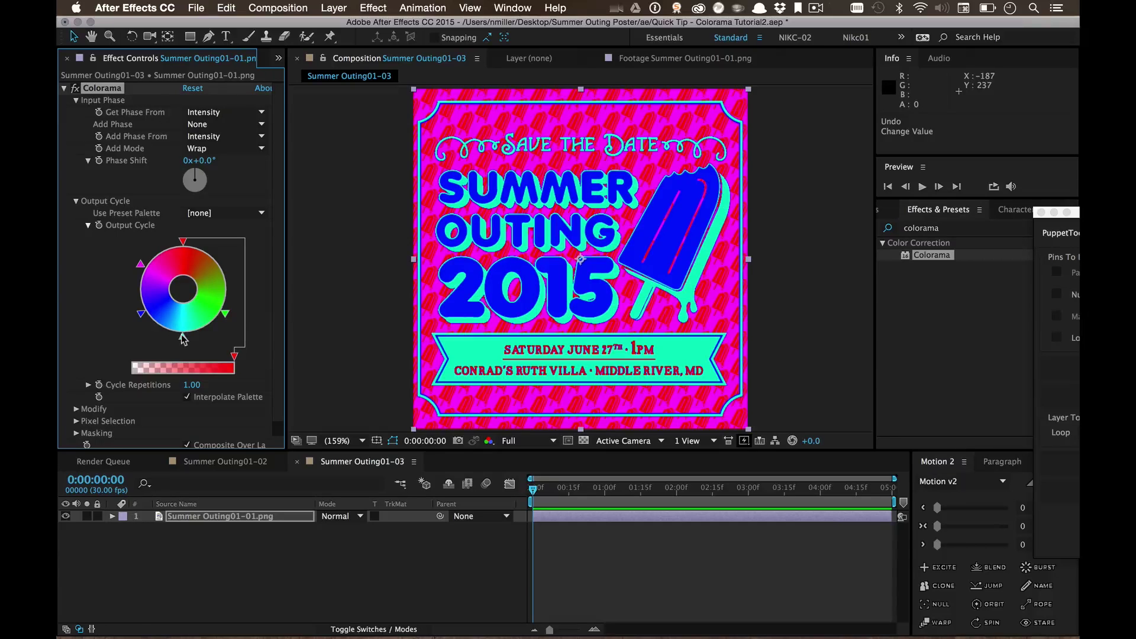
left_click_drag(184, 339, 183, 414)
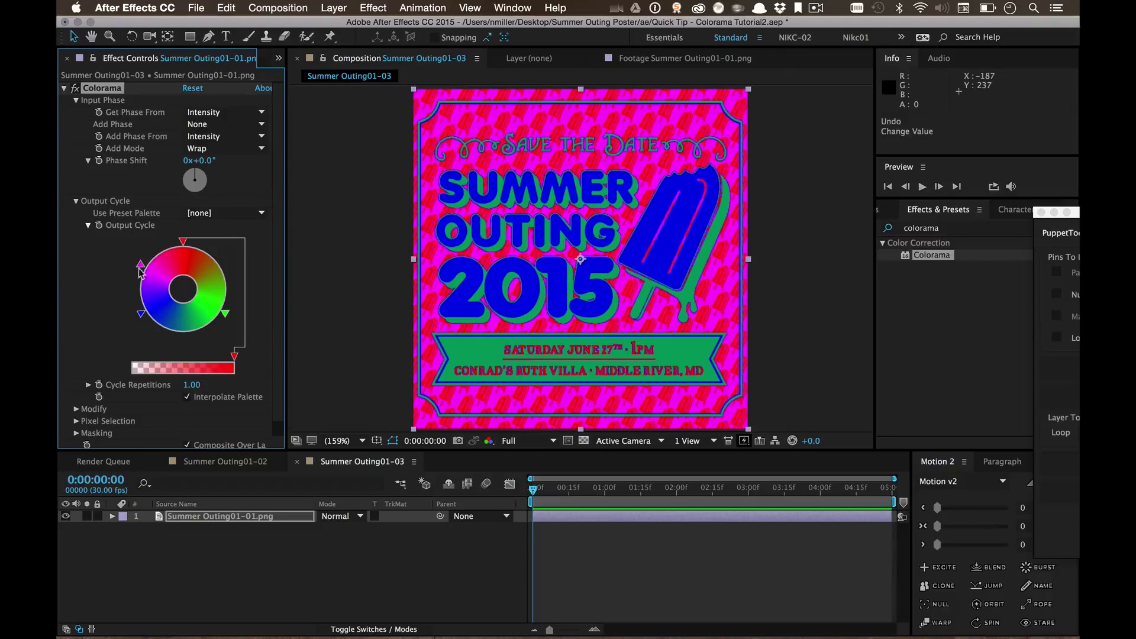
left_click_drag(140, 270, 141, 312)
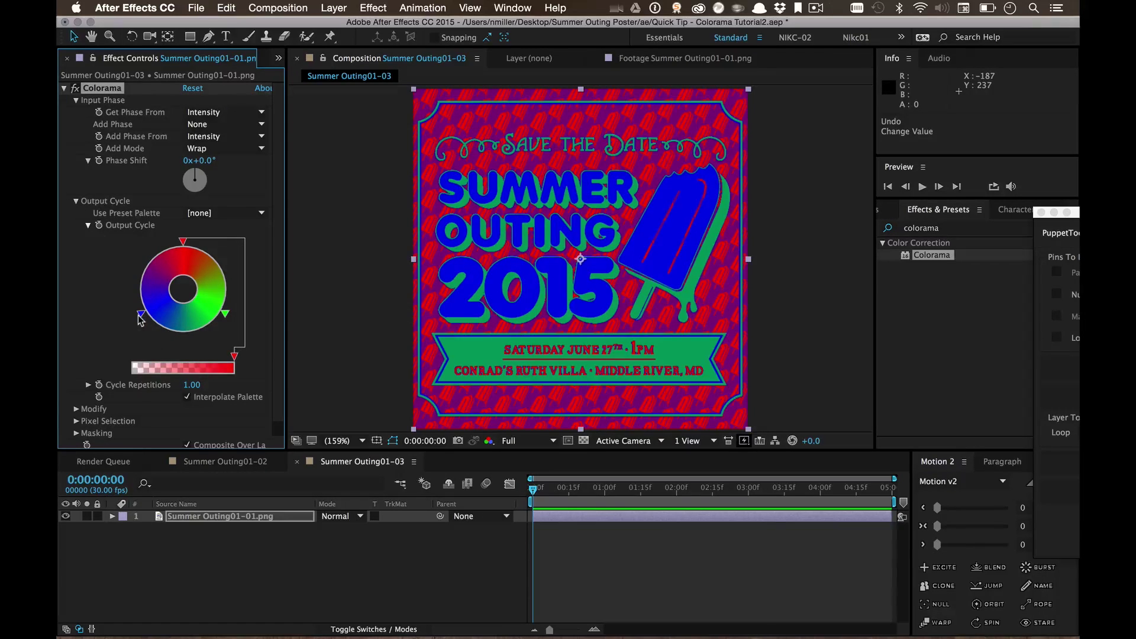
Recolour the remaining cycle stops to orange, cyan and magenta
double_click(140, 313)
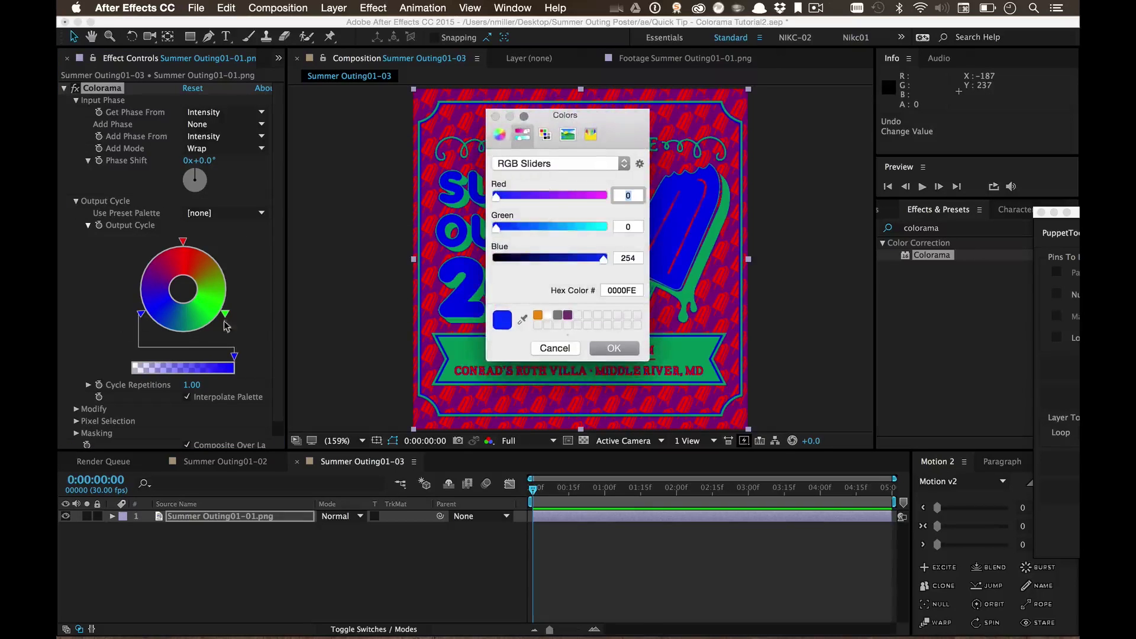
left_click(538, 316)
left_click(614, 348)
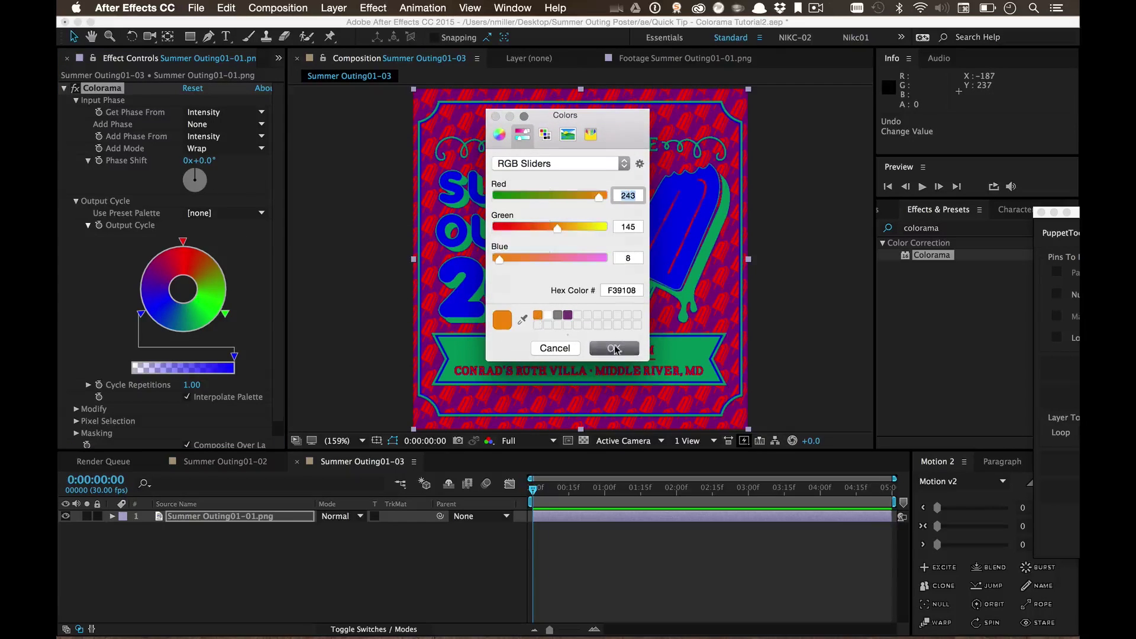
double_click(222, 314)
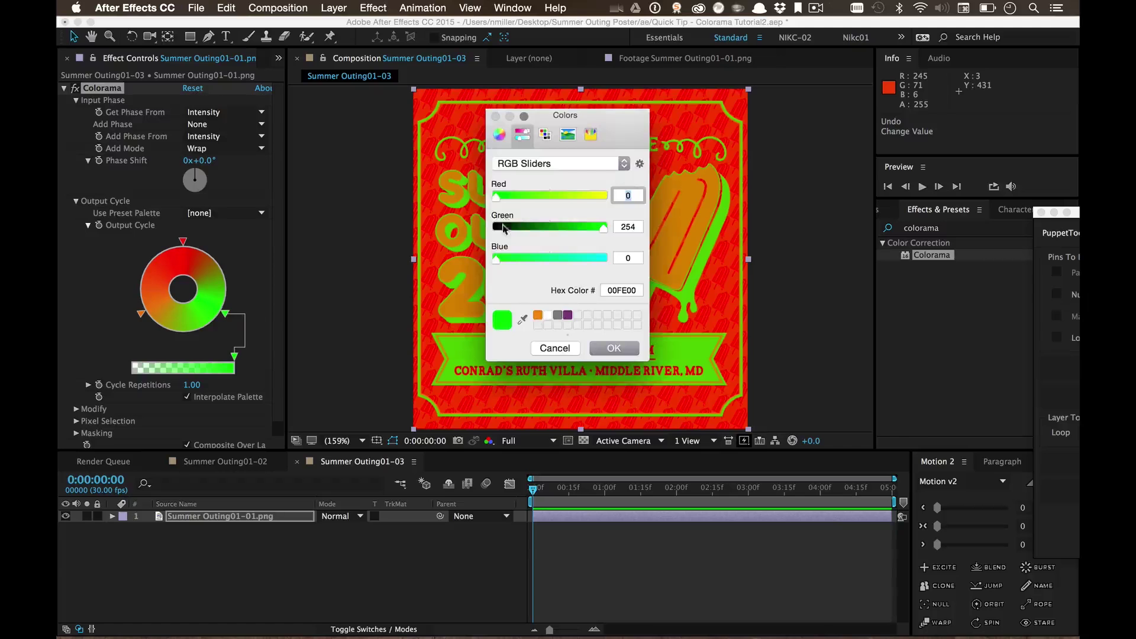
left_click(598, 258)
left_click(614, 348)
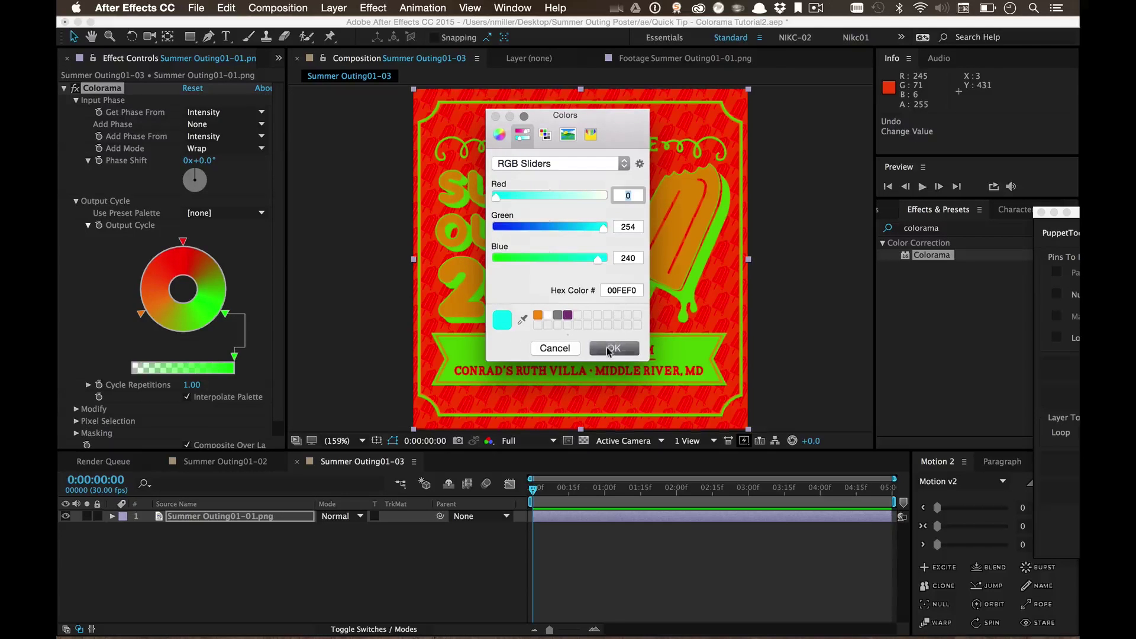
double_click(183, 241)
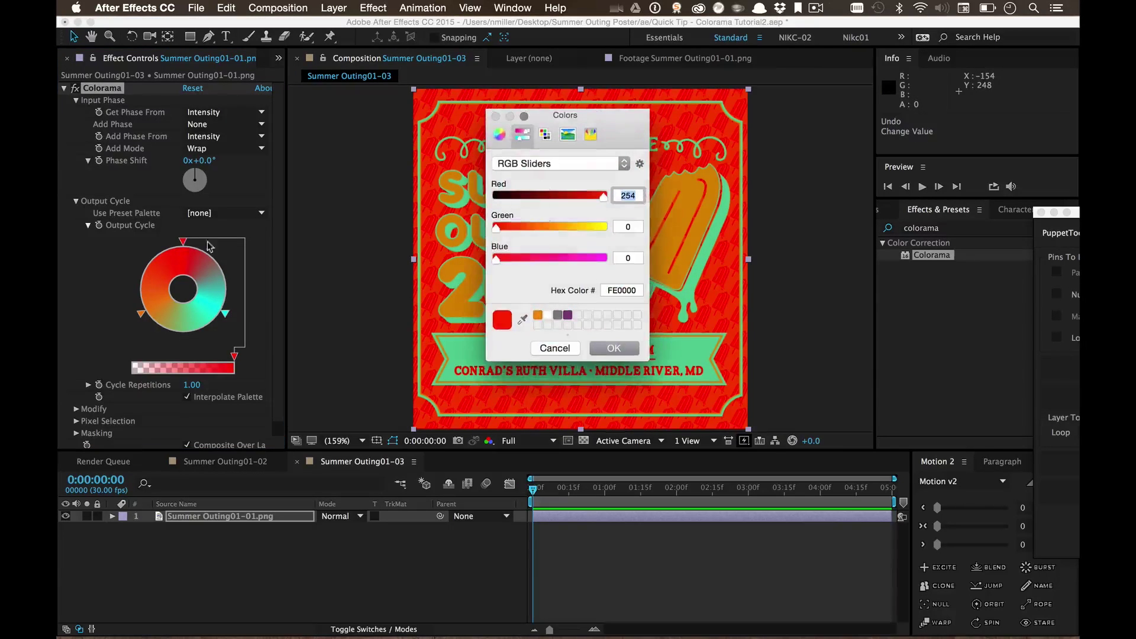
left_click(585, 259)
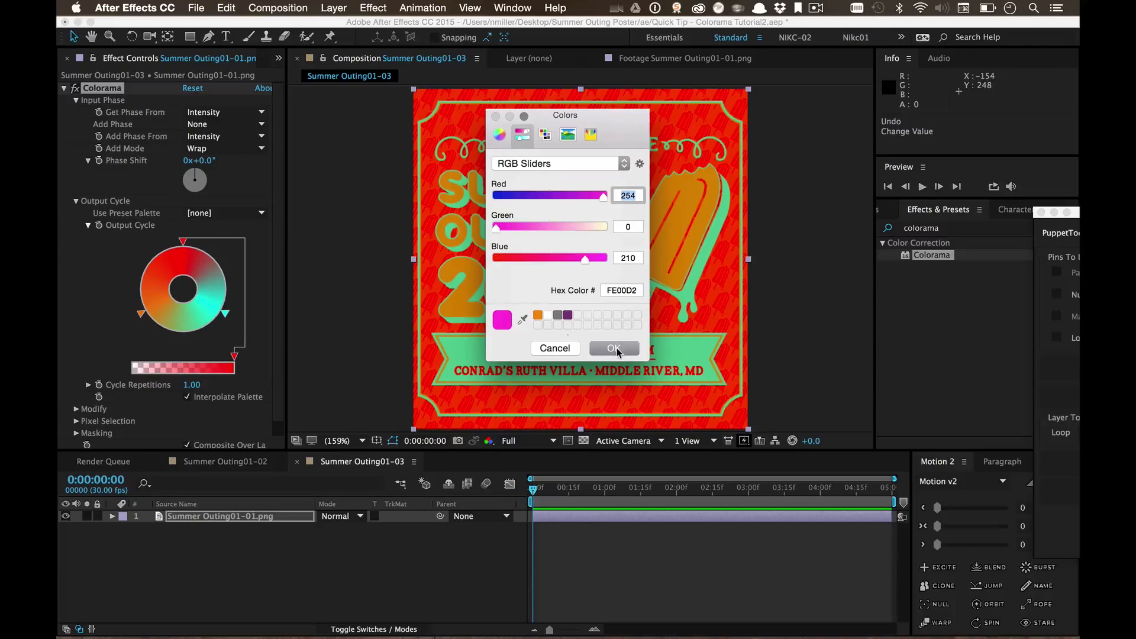
left_click(615, 349)
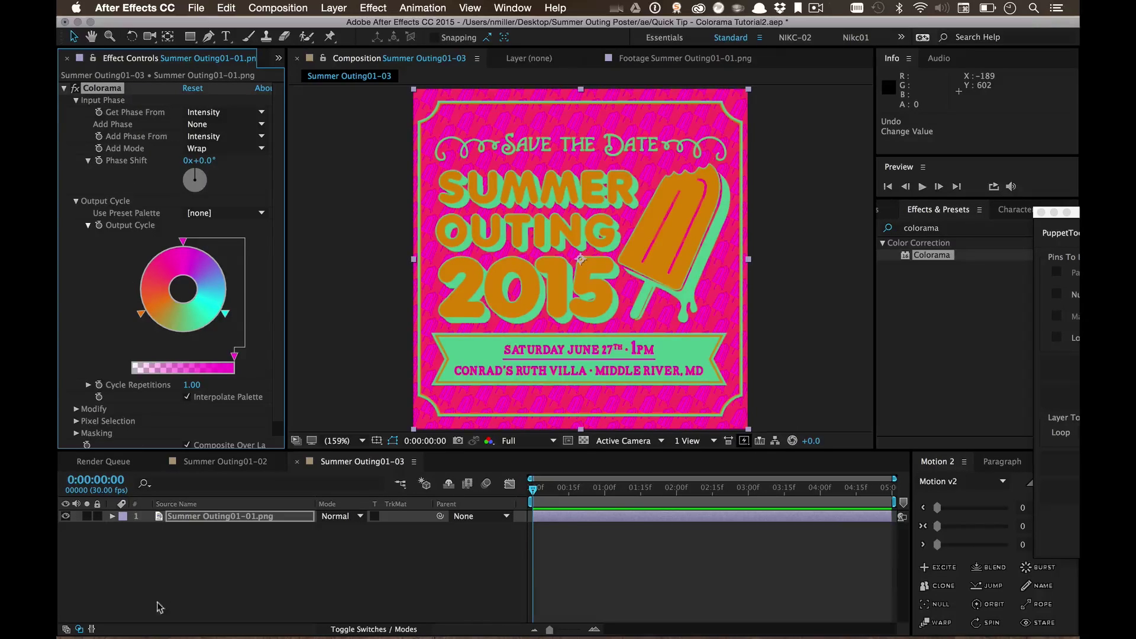
Expand Colorama's Input Phase in the timeline and set a Phase Shift keyframe at the start
left_click(112, 518)
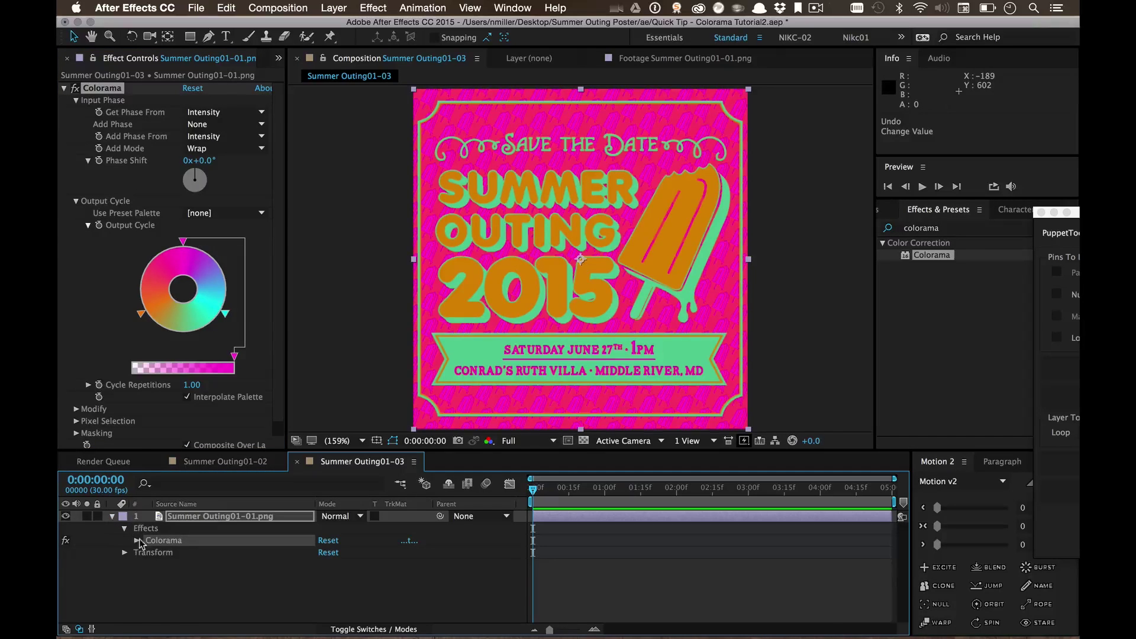
left_click(126, 529)
left_click(149, 532)
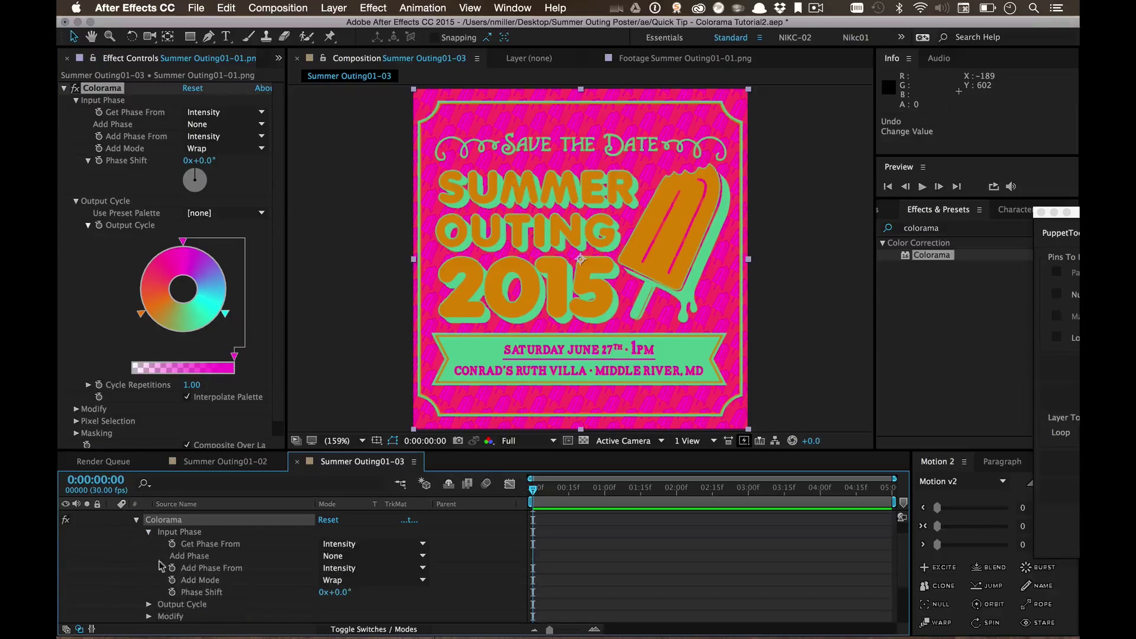
left_click(171, 592)
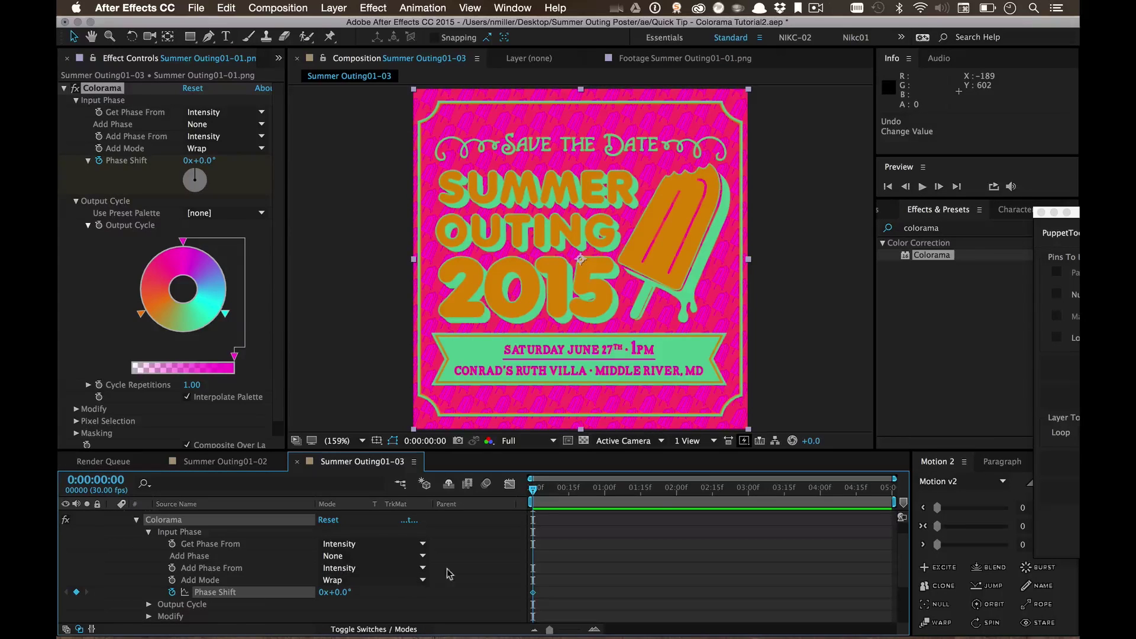
Set Phase Shift to 3x+0.0° at the last frame, then preview from the start
left_click_drag(724, 485, 941, 463)
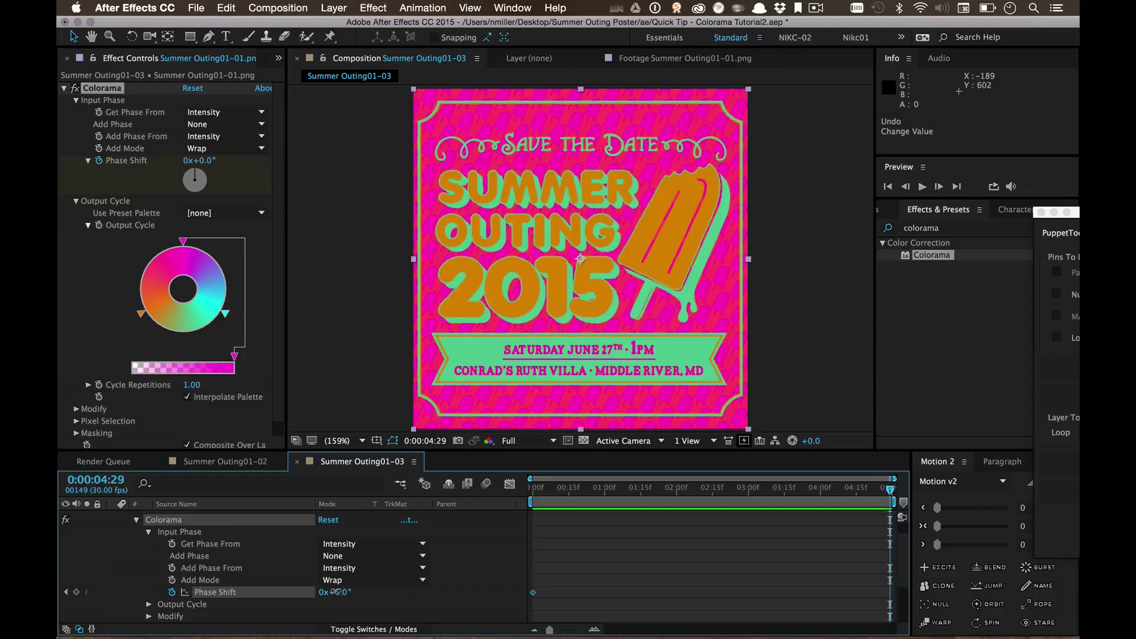
left_click_drag(335, 592, 696, 558)
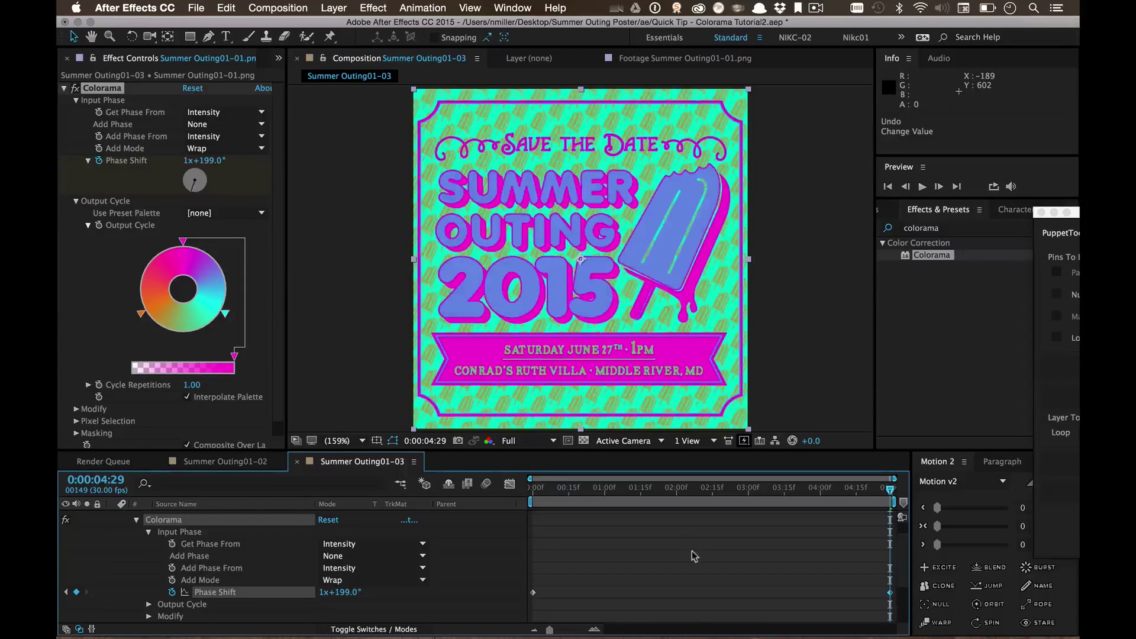
left_click(343, 593)
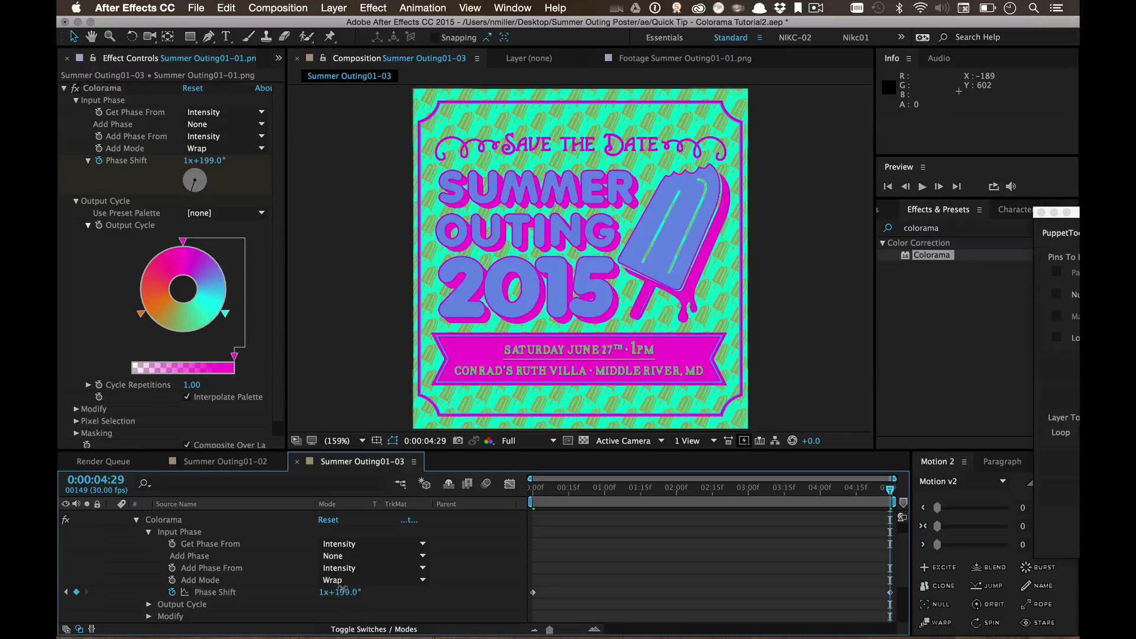
type("0")
key("Return")
left_click(325, 593)
type("3")
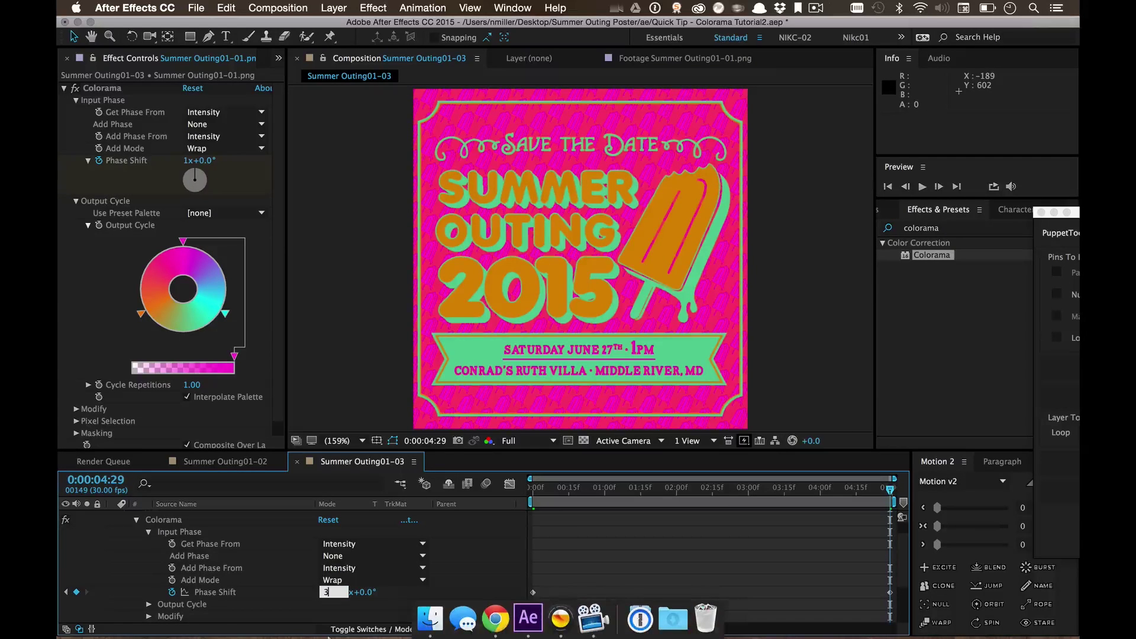
key("Return")
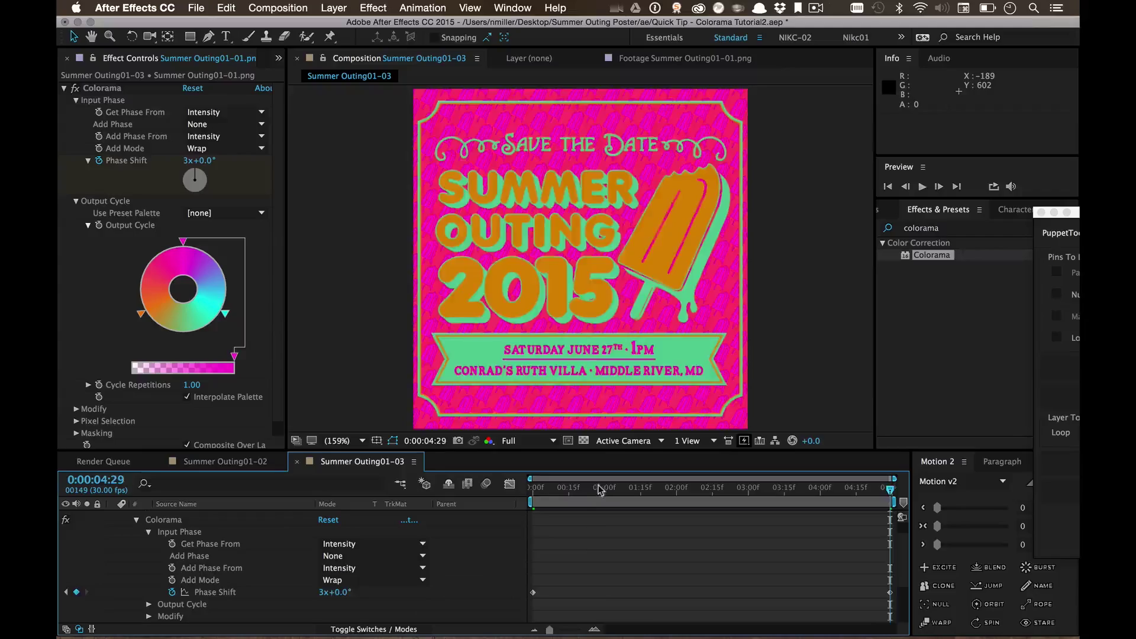
left_click_drag(602, 491, 450, 491)
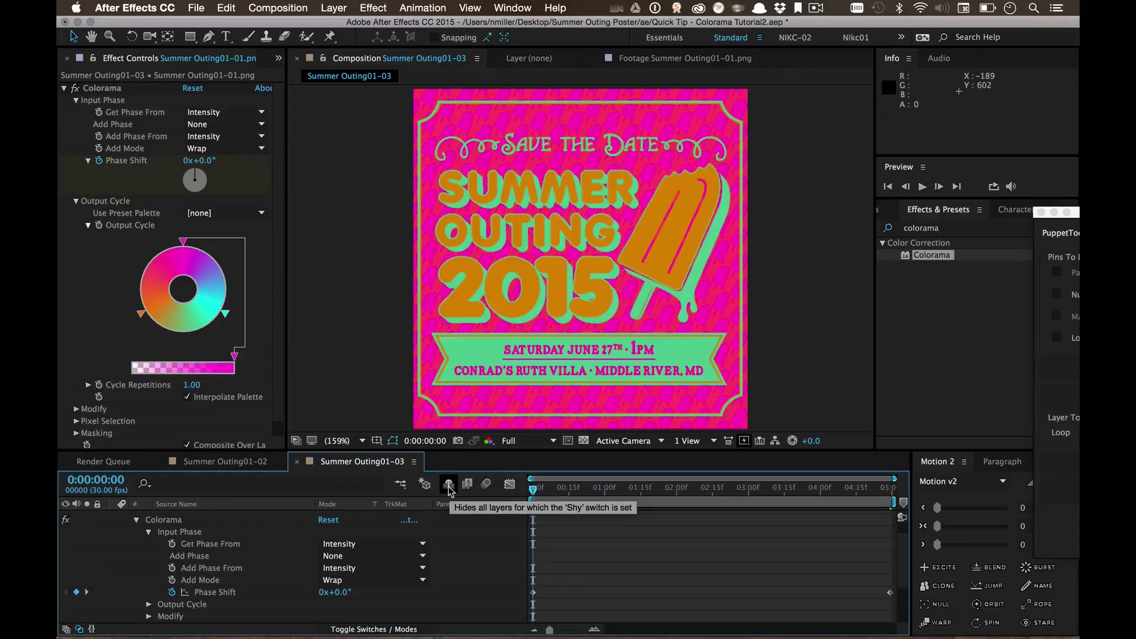
key("space")
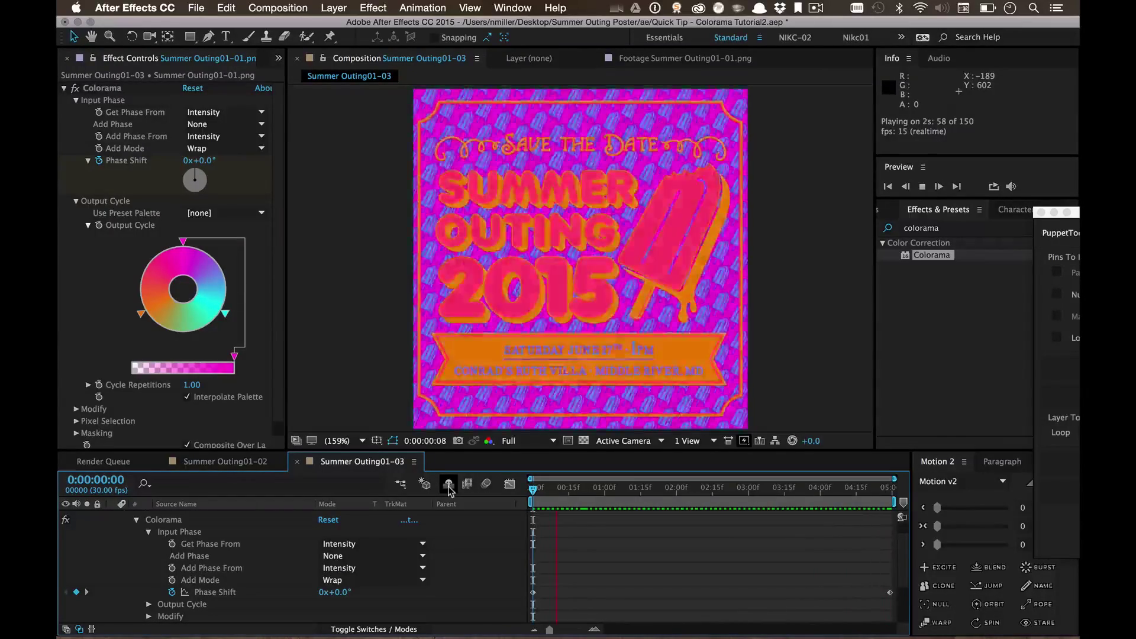
Stop playback and collapse the Summer Outing01-01.png layer's properties to one row
key("space")
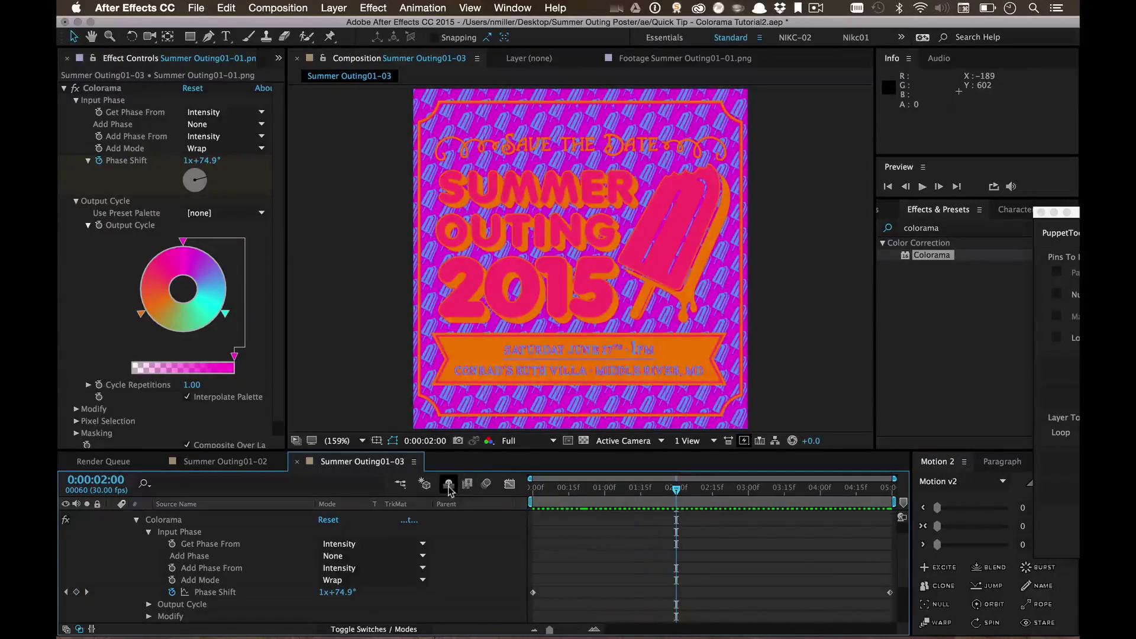
scroll(71, 547, "up", 3)
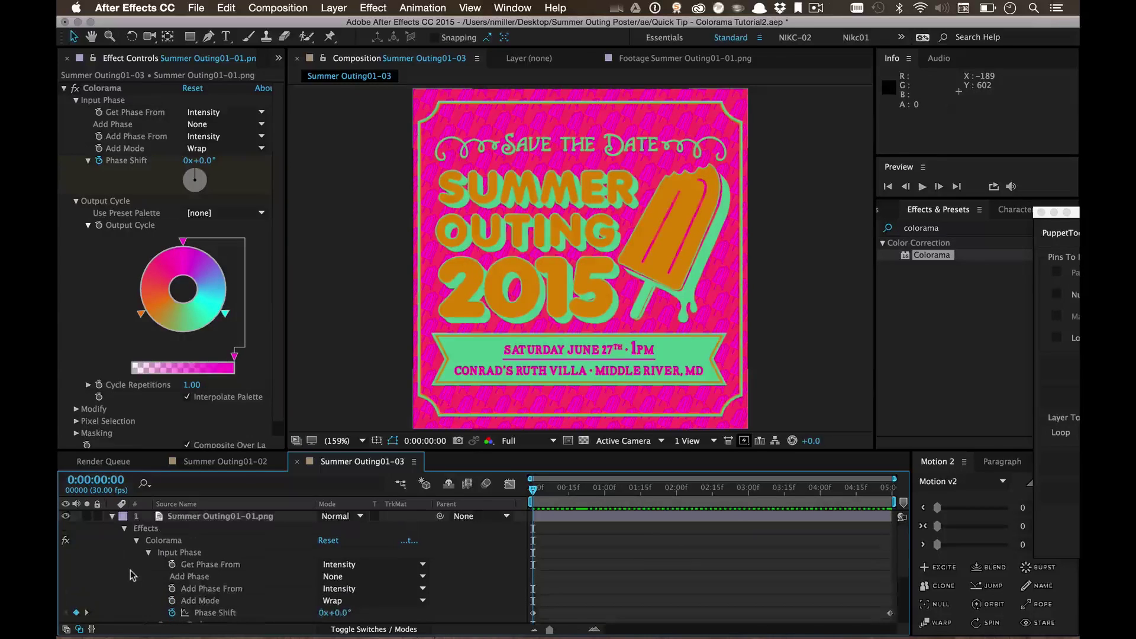
left_click(112, 517)
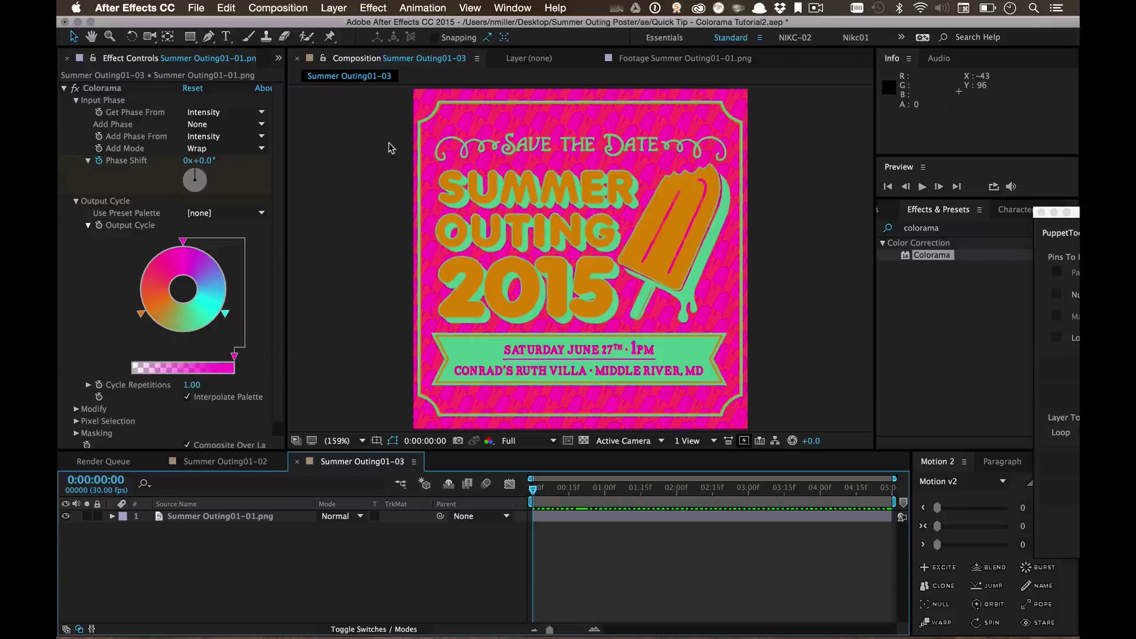
Create Adjustment Layer 3 above the poster with Layer > New > Adjustment Layer
left_click(324, 8)
mouse_move(336, 27)
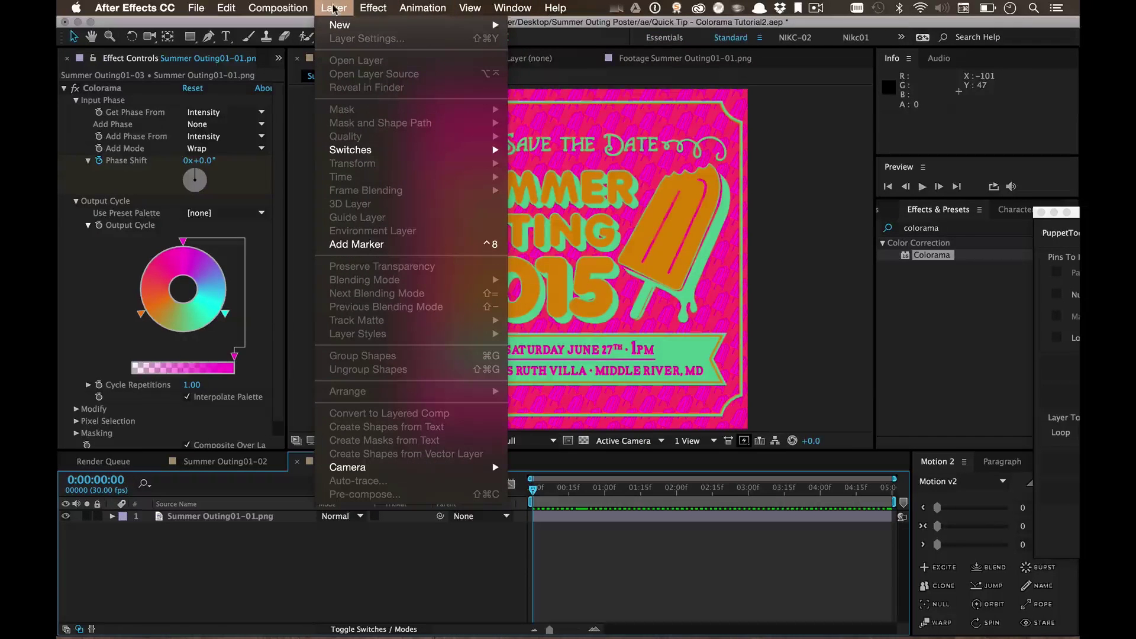
mouse_move(441, 25)
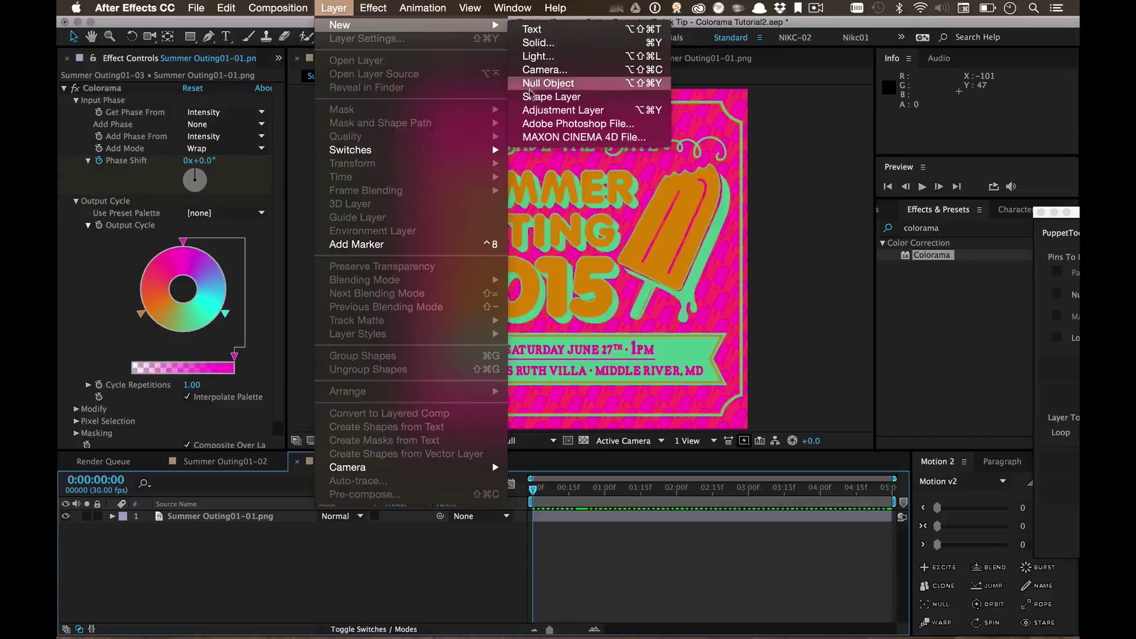
left_click(537, 112)
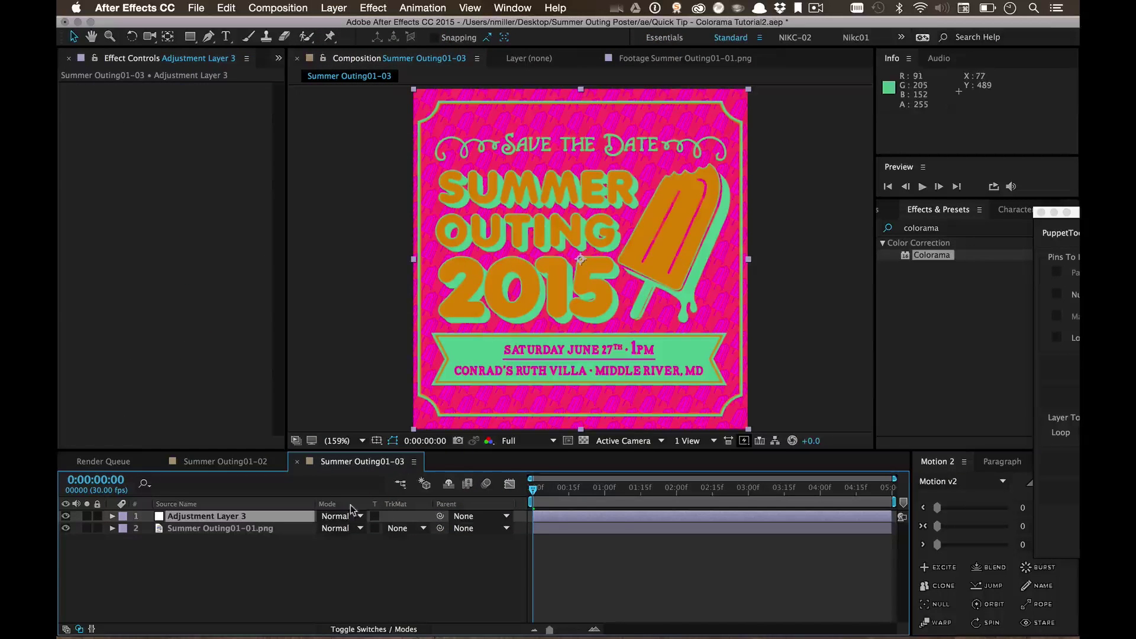
Search 'poster' in Effects & Presets and apply Posterize Time to Adjustment Layer 3
left_click(351, 549)
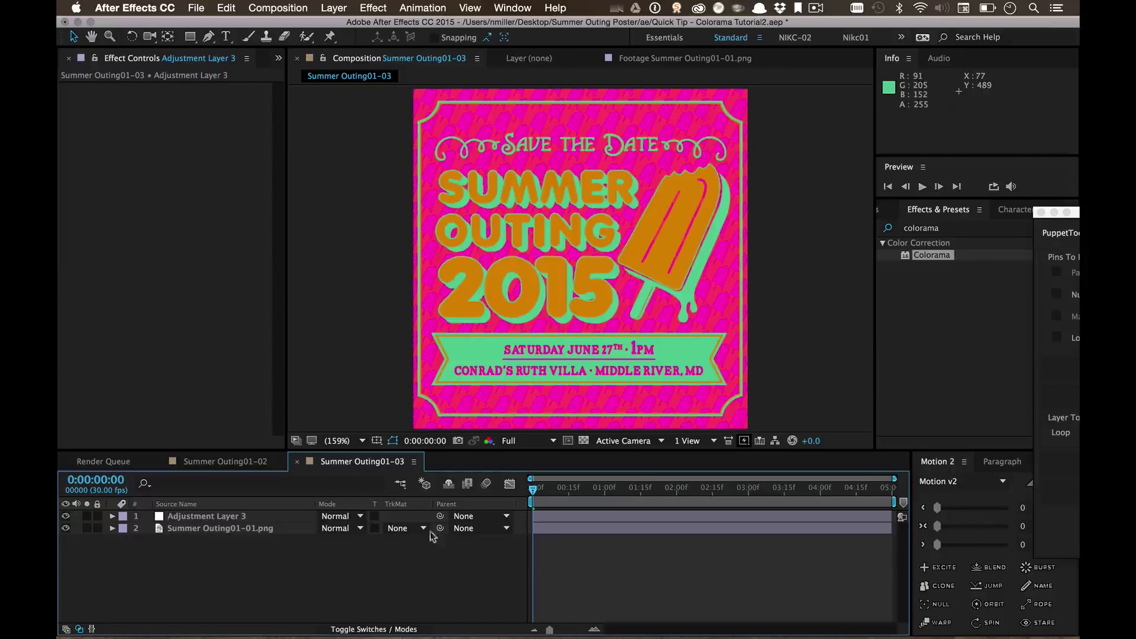
left_click(957, 229)
type("poster")
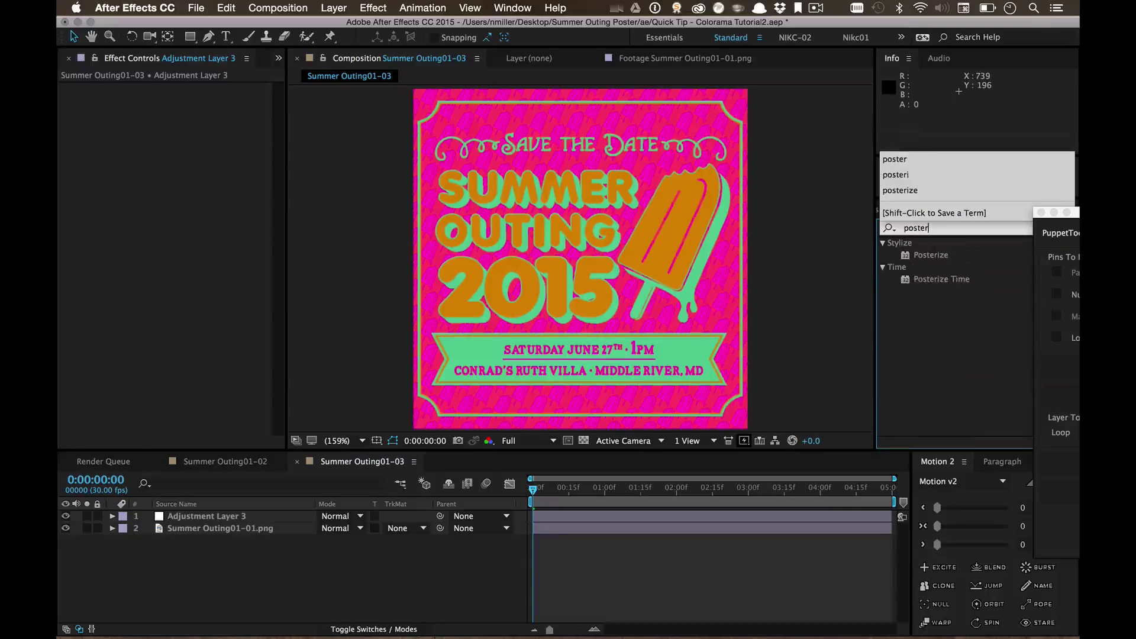
left_click_drag(934, 279, 556, 519)
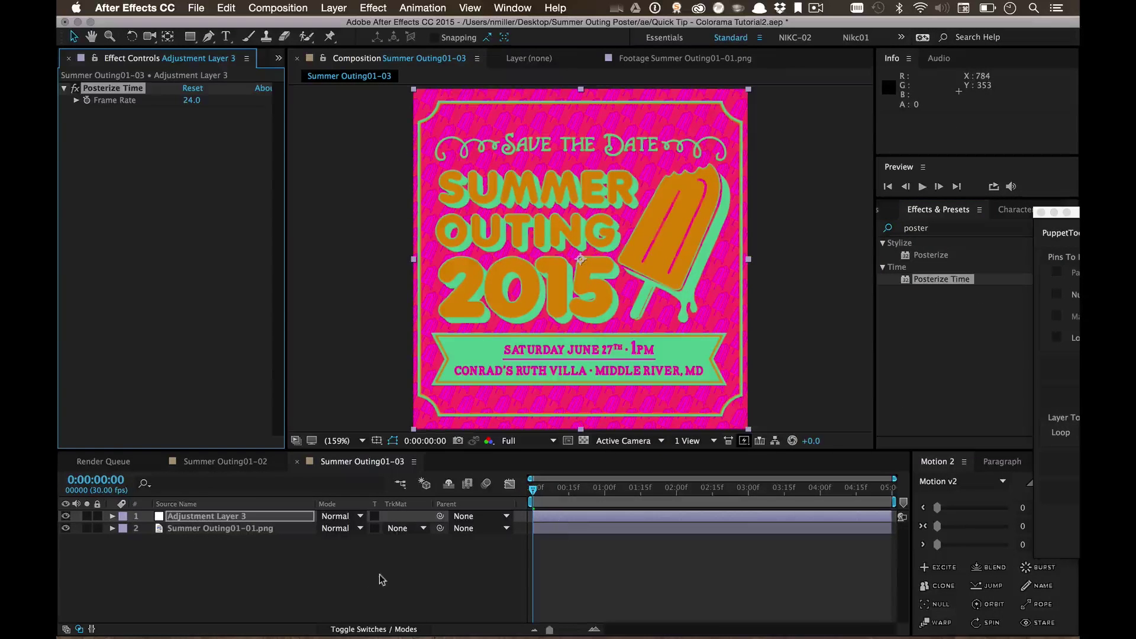
left_click(277, 592)
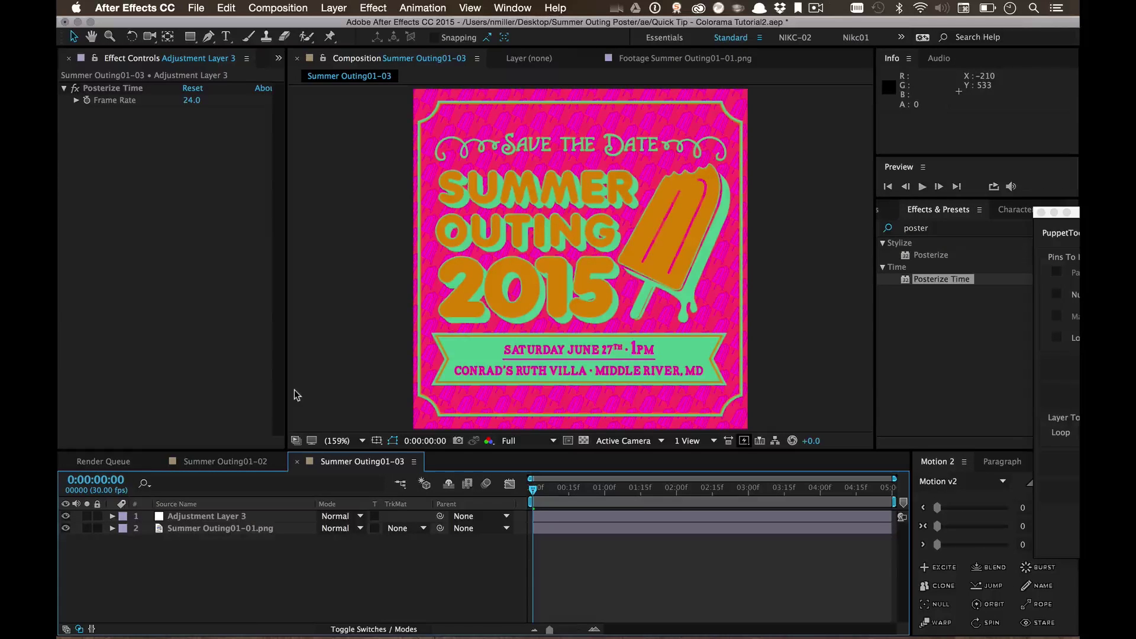
Set Posterize Time's Frame Rate to 5 and preview the choppier colour cycle
left_click(189, 101)
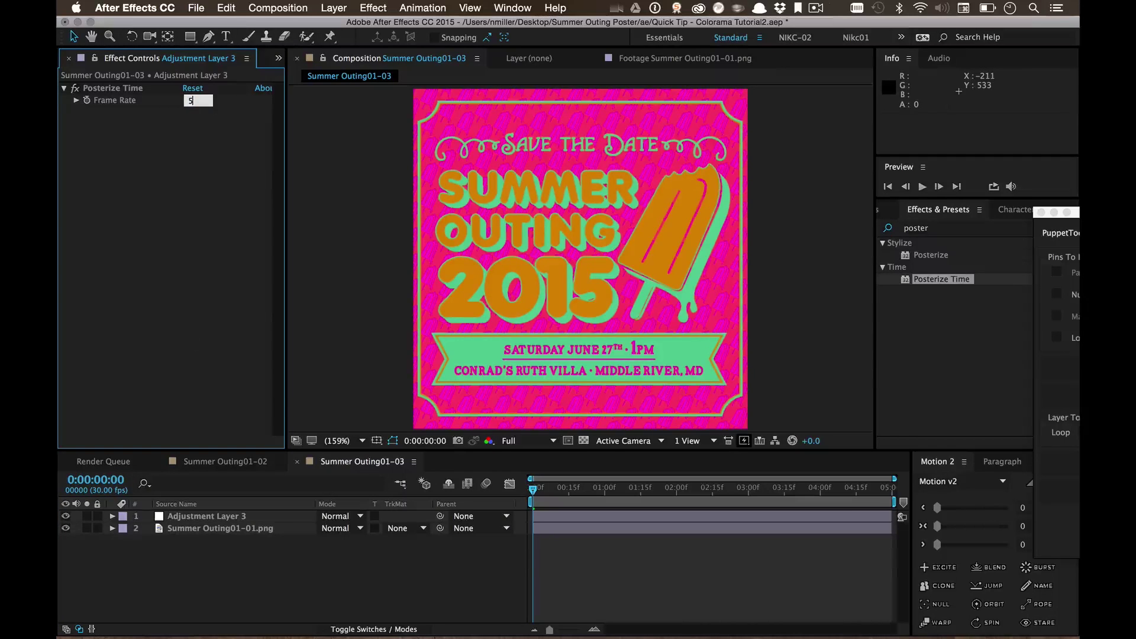
left_click(160, 233)
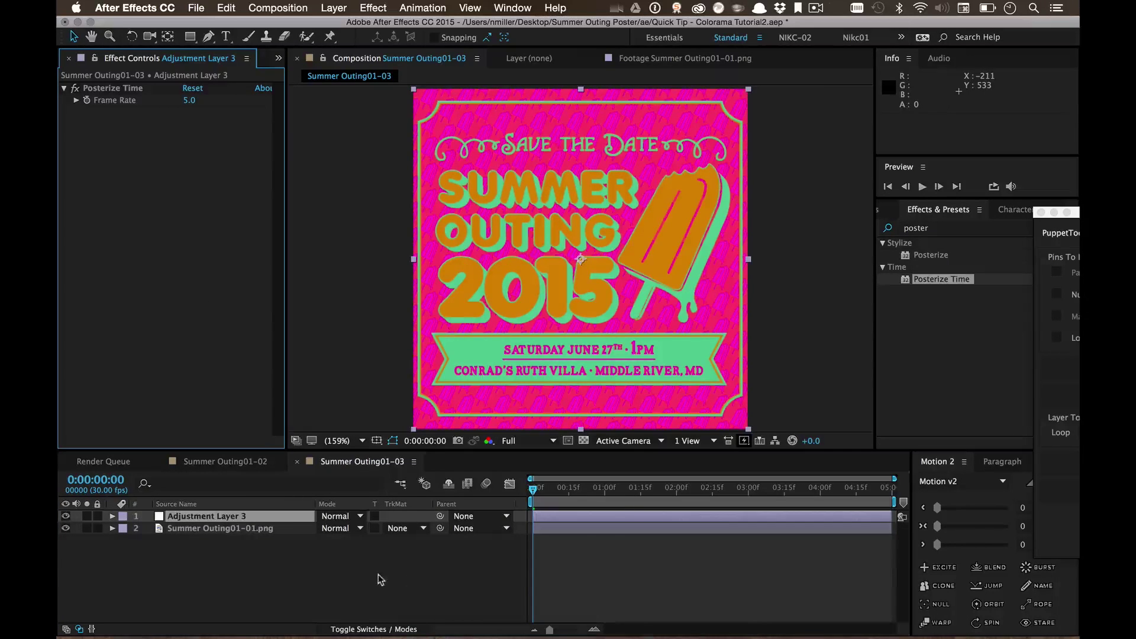
left_click(512, 566)
key("space")
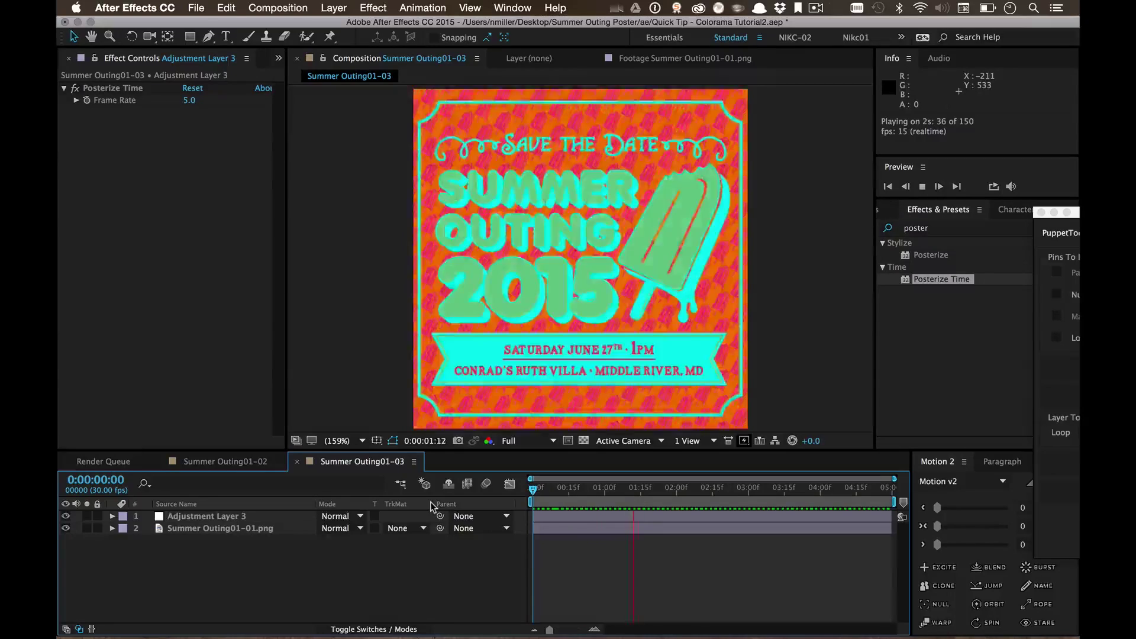
key("space")
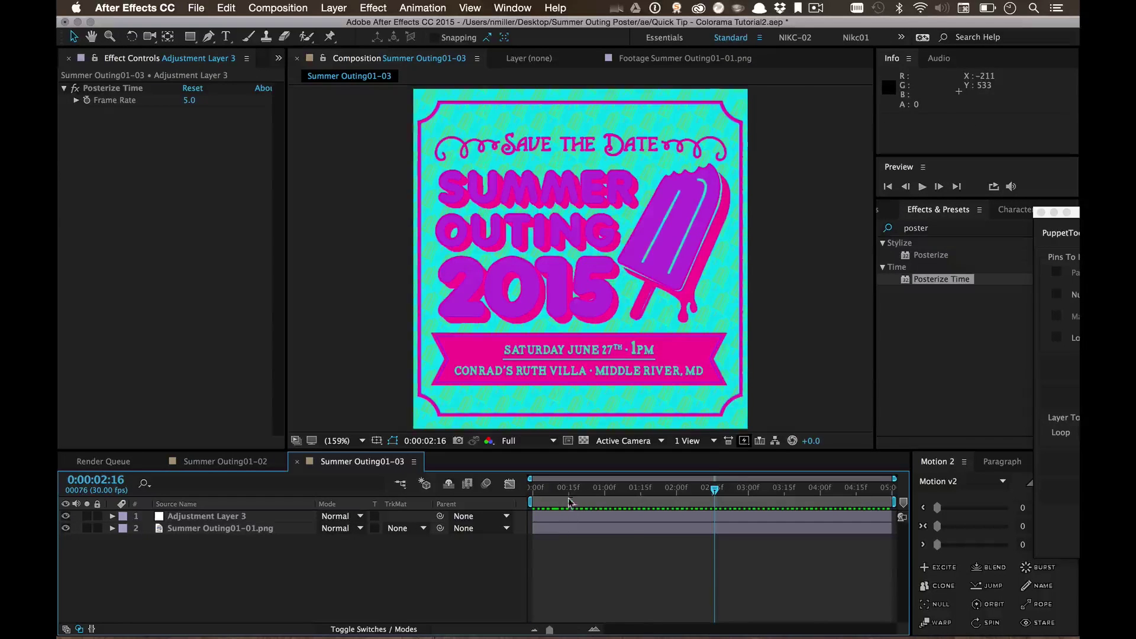
key("Home")
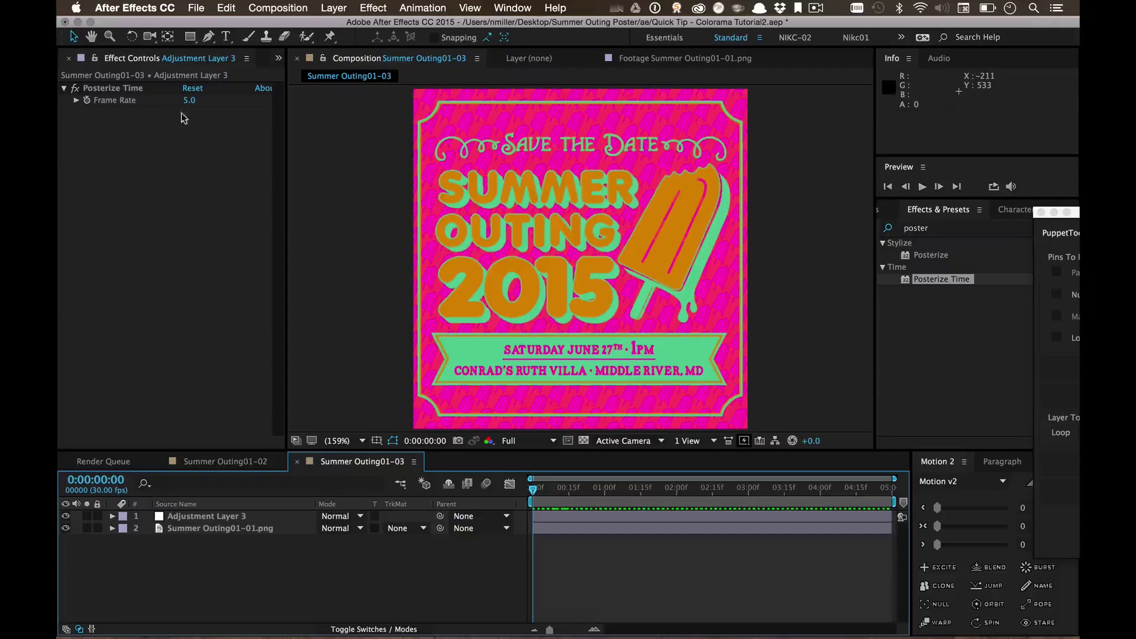
Preview a Frame Rate of 3, then settle on a Frame Rate of 8
left_click(189, 100)
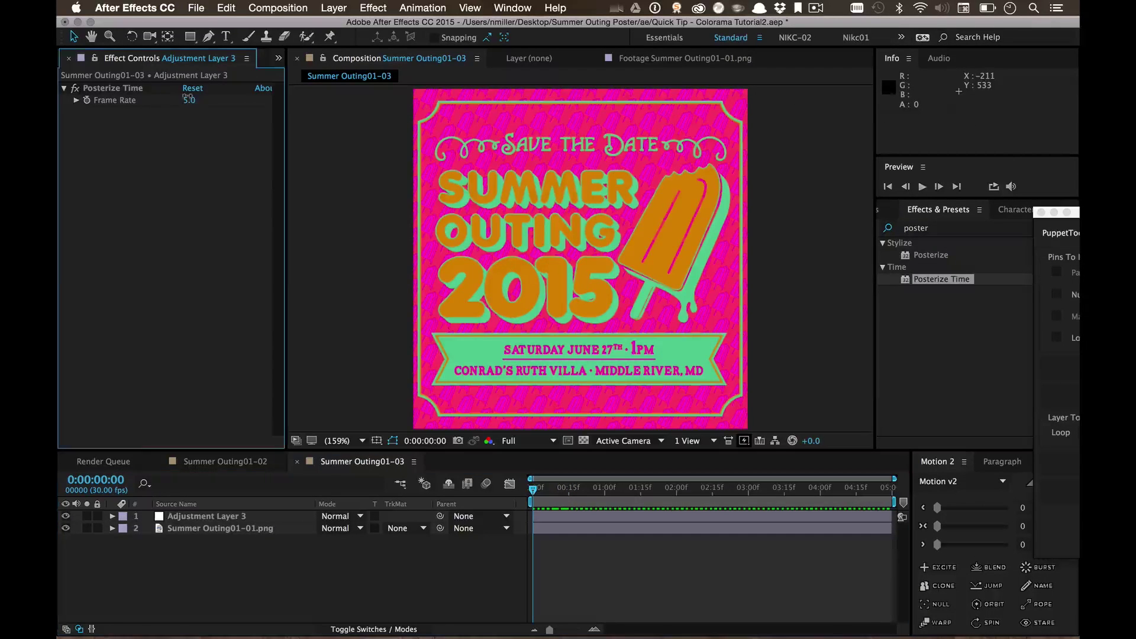
type("3")
key("Return")
key("space")
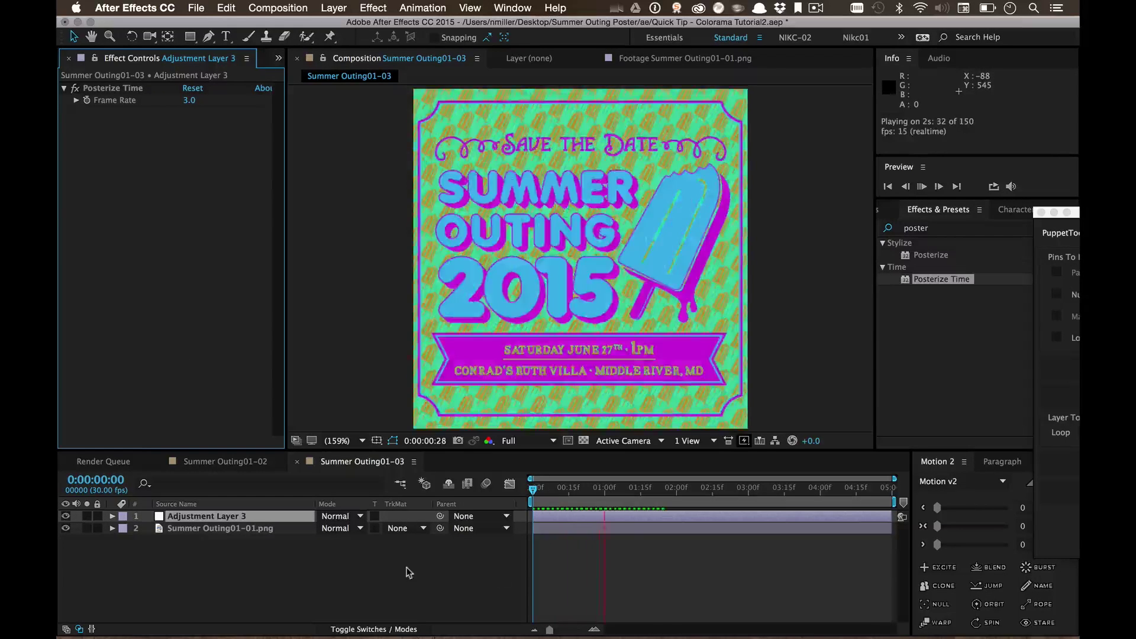
left_click(190, 101)
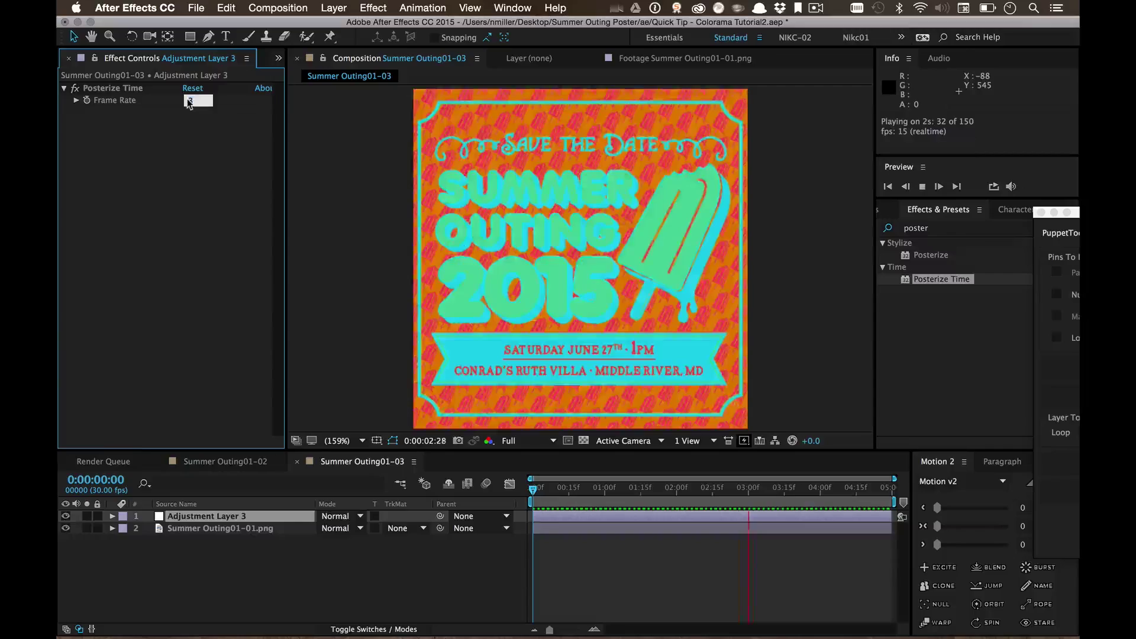
type("8")
key("Return")
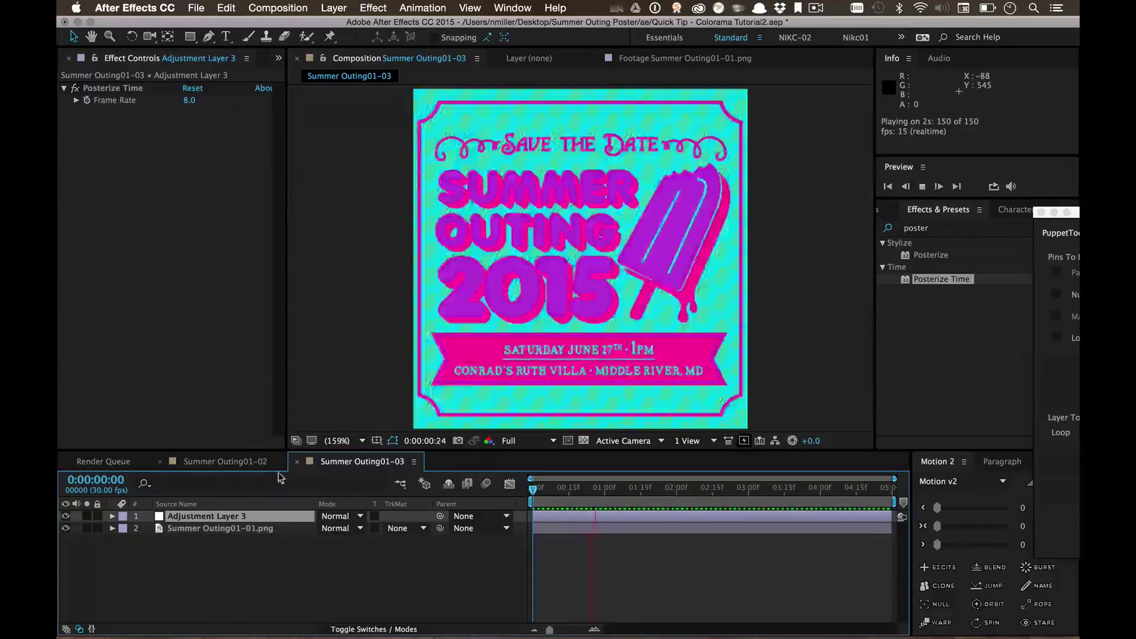
Set Posterize Time's frame rate to 7.5 (30/4) and preview the choppy colour cycling
left_click(232, 612)
key("space")
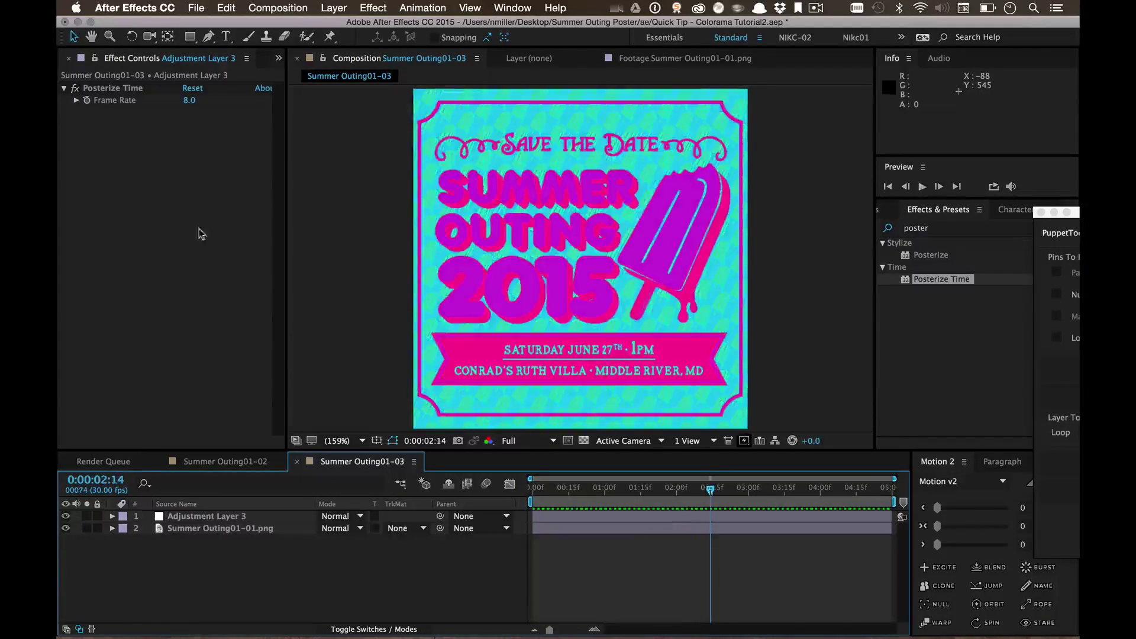
left_click(190, 101)
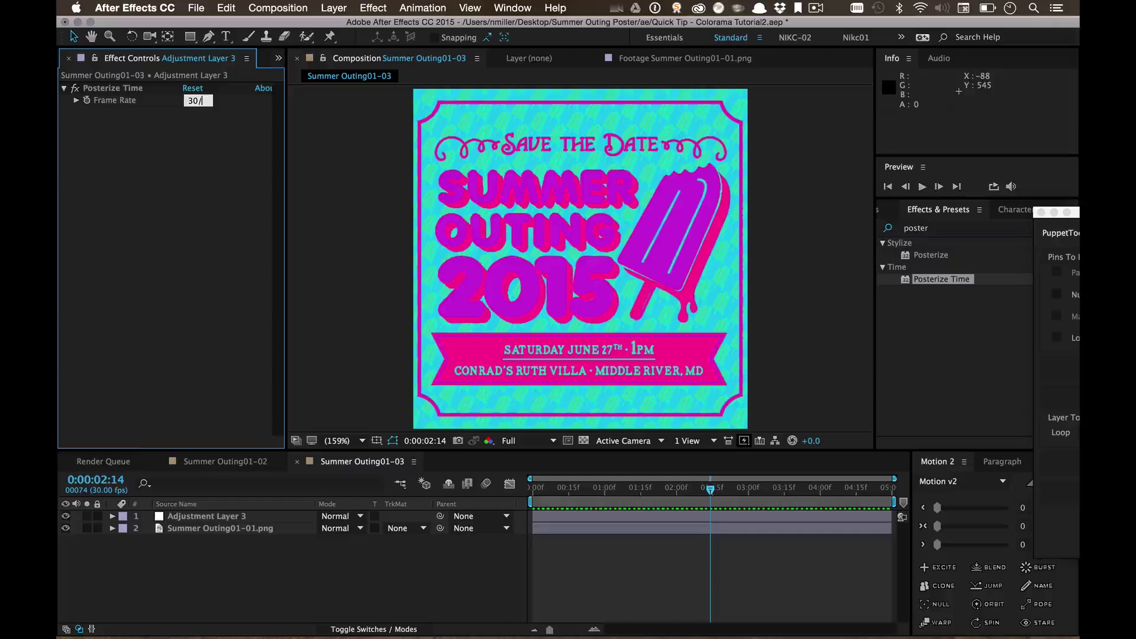
type("30/4")
key("Return")
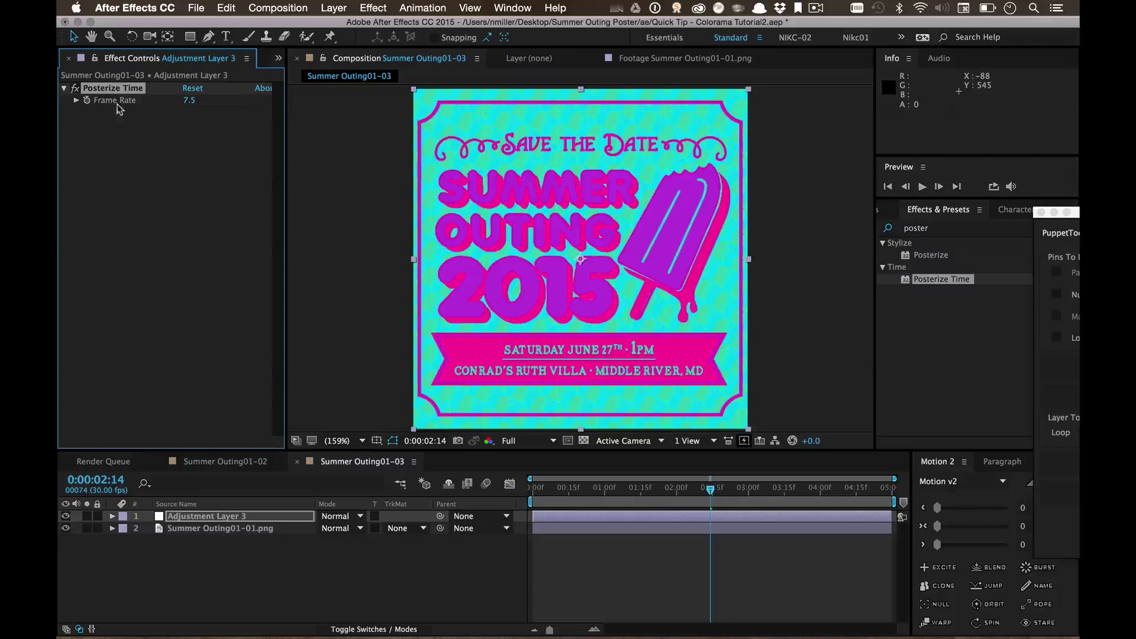
left_click(272, 576)
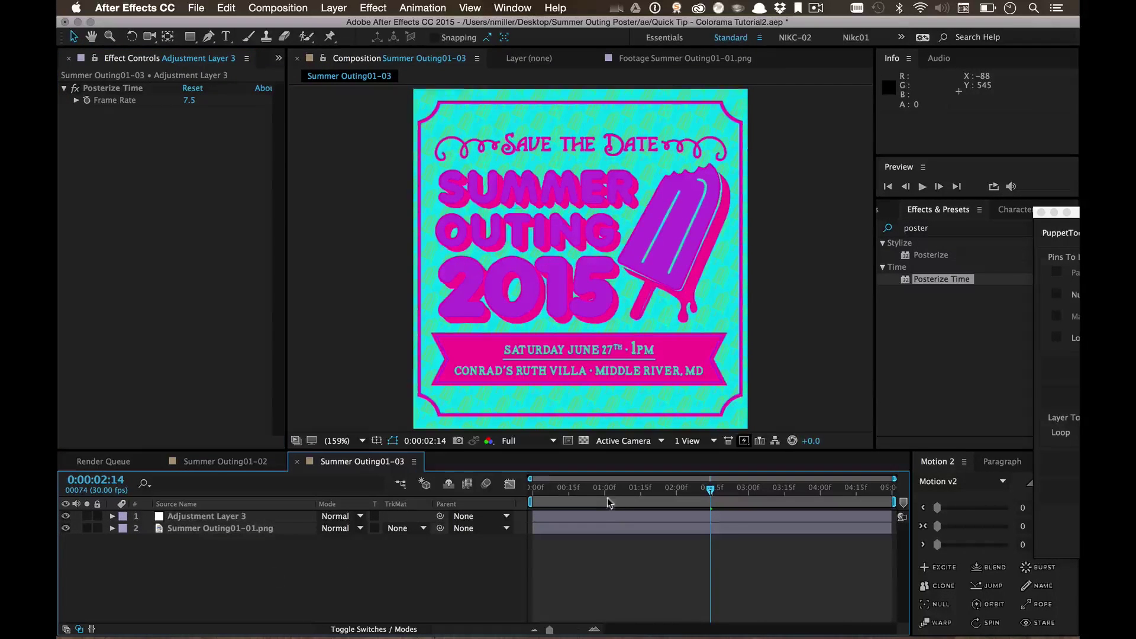
key("space")
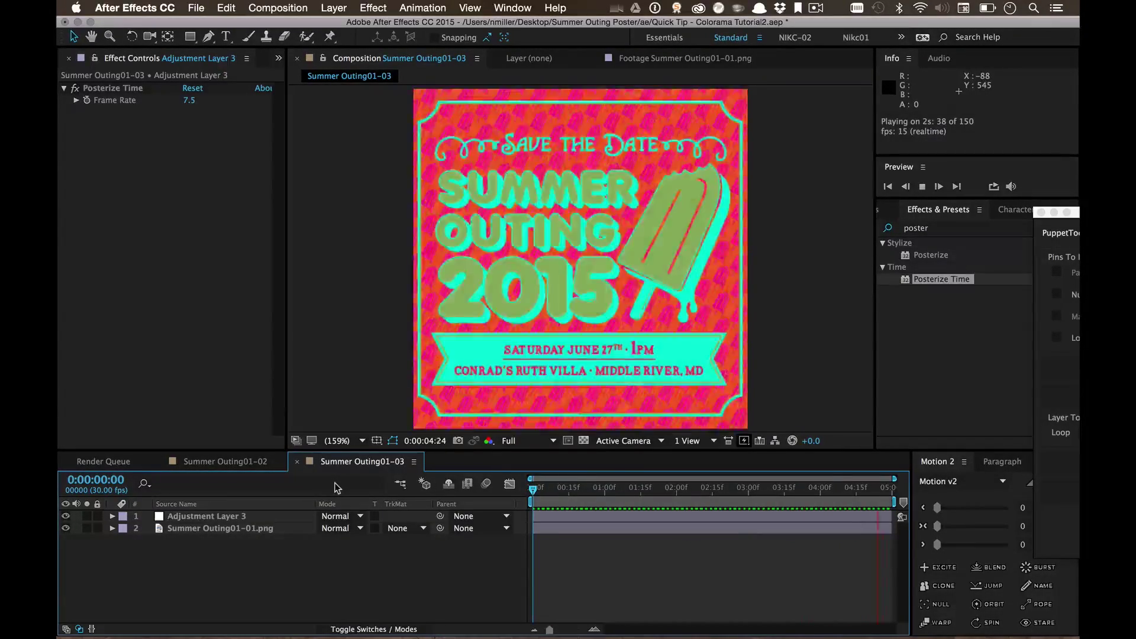
key("space")
Lower the frame rate to 5 and replay the preview from the composition start
left_click(188, 100)
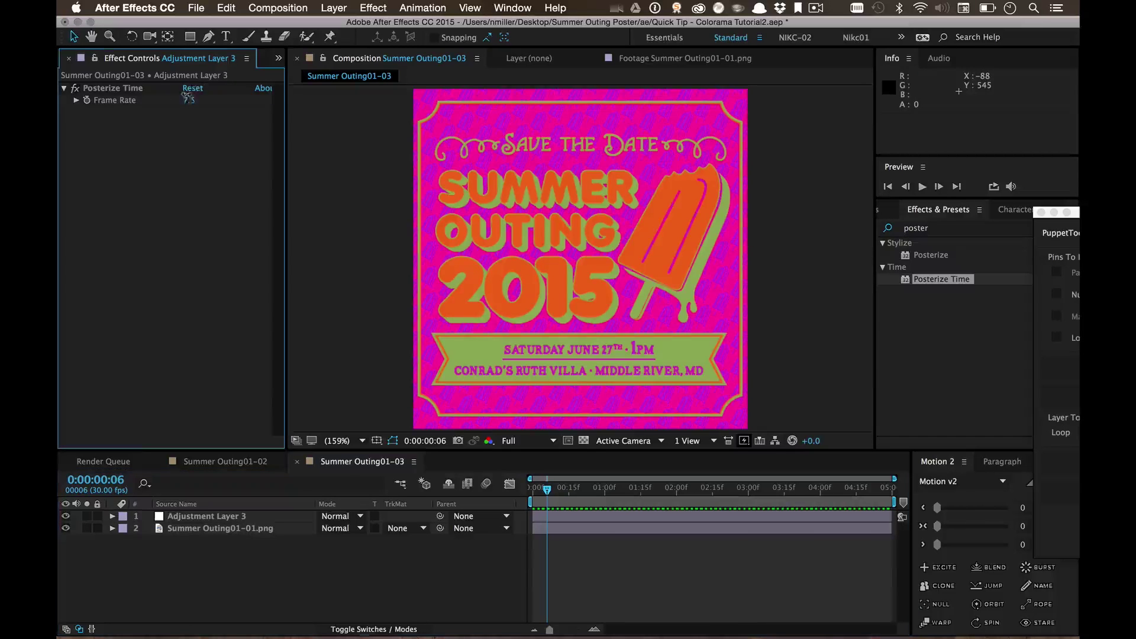
type("5")
key("Return")
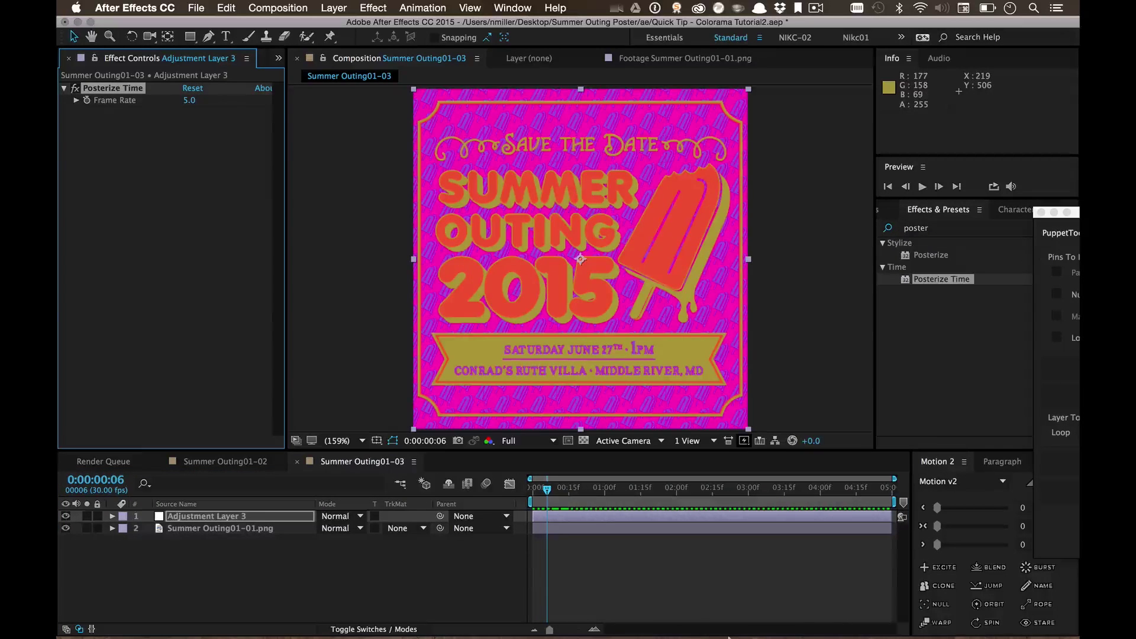
left_click(535, 488)
key("space")
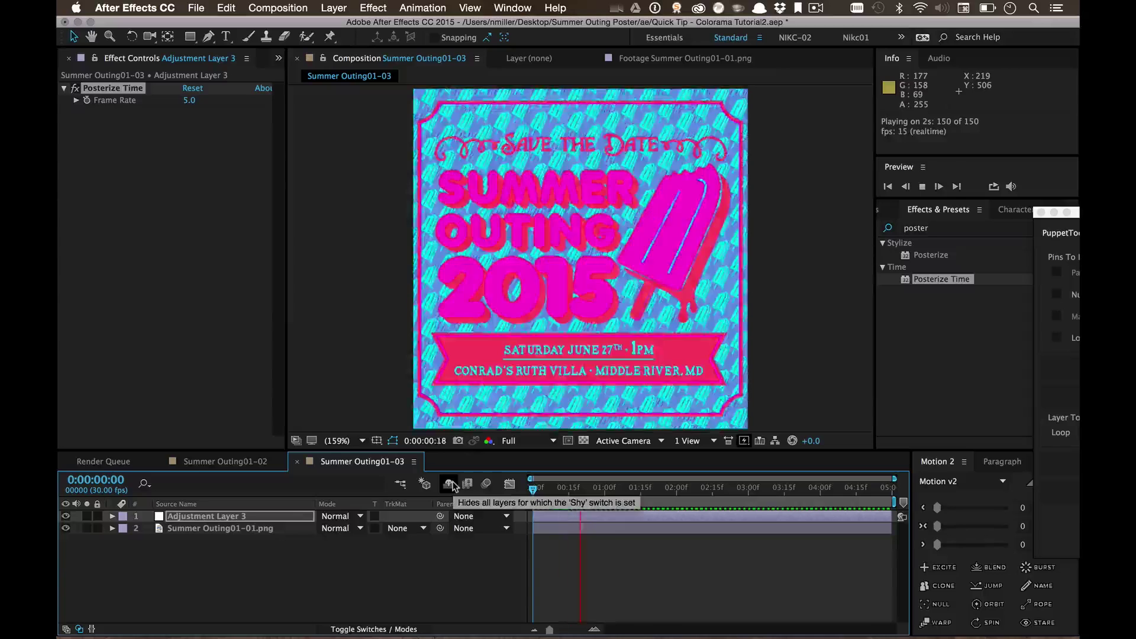
key("space")
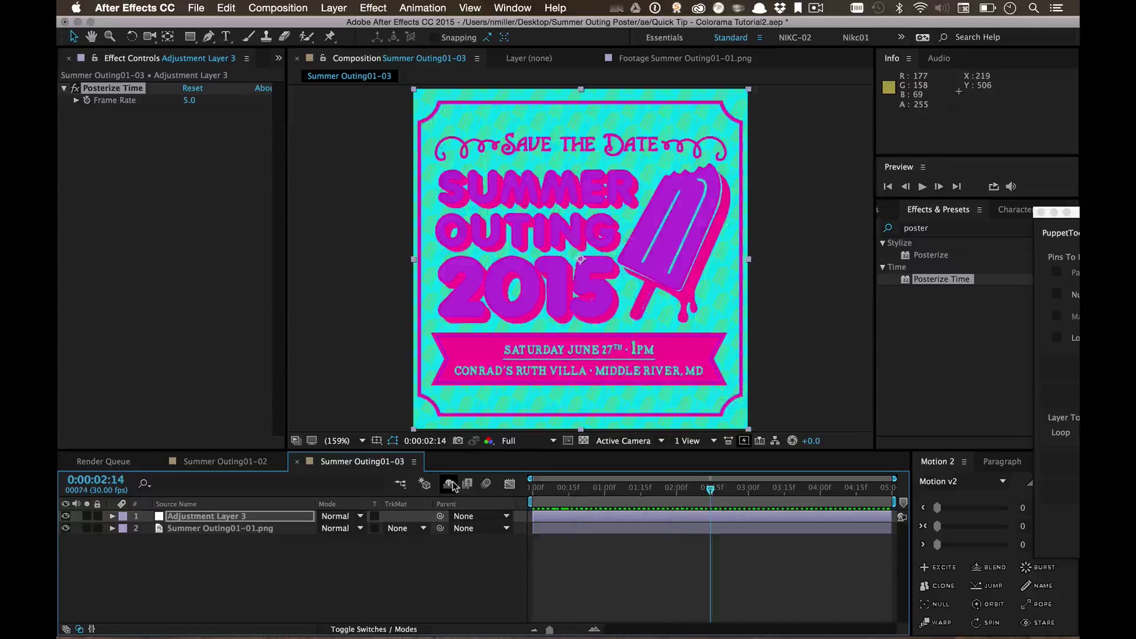
Set the poster's last Colorama Phase Shift keyframe to 5 revolutions and preview
left_click(170, 528)
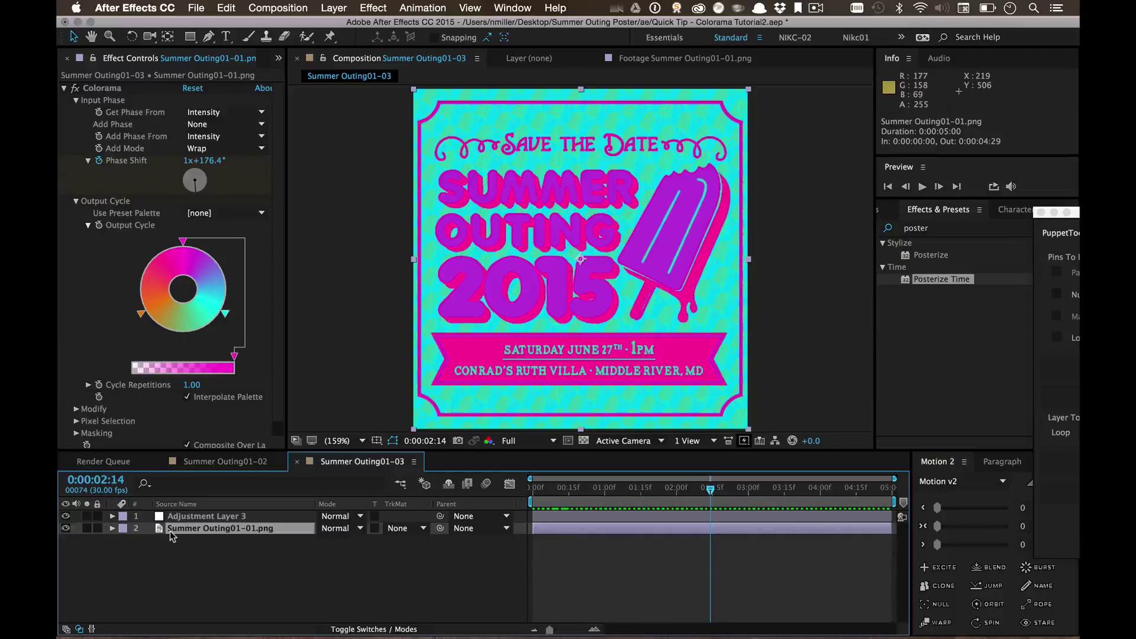
key("u")
key("k")
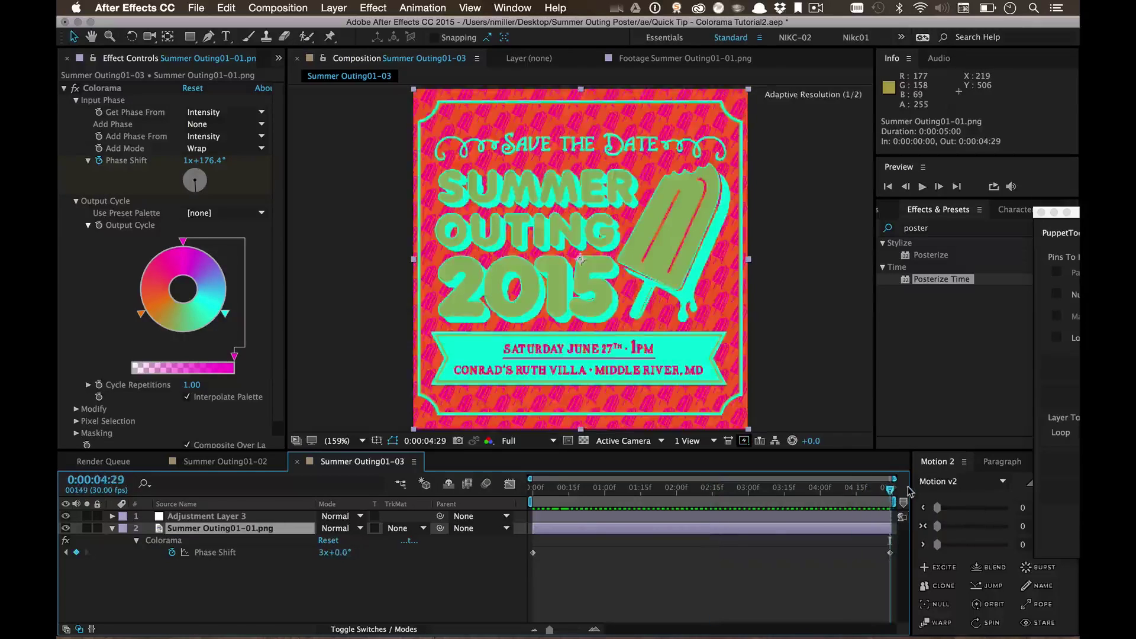
key("Return")
left_click(322, 552)
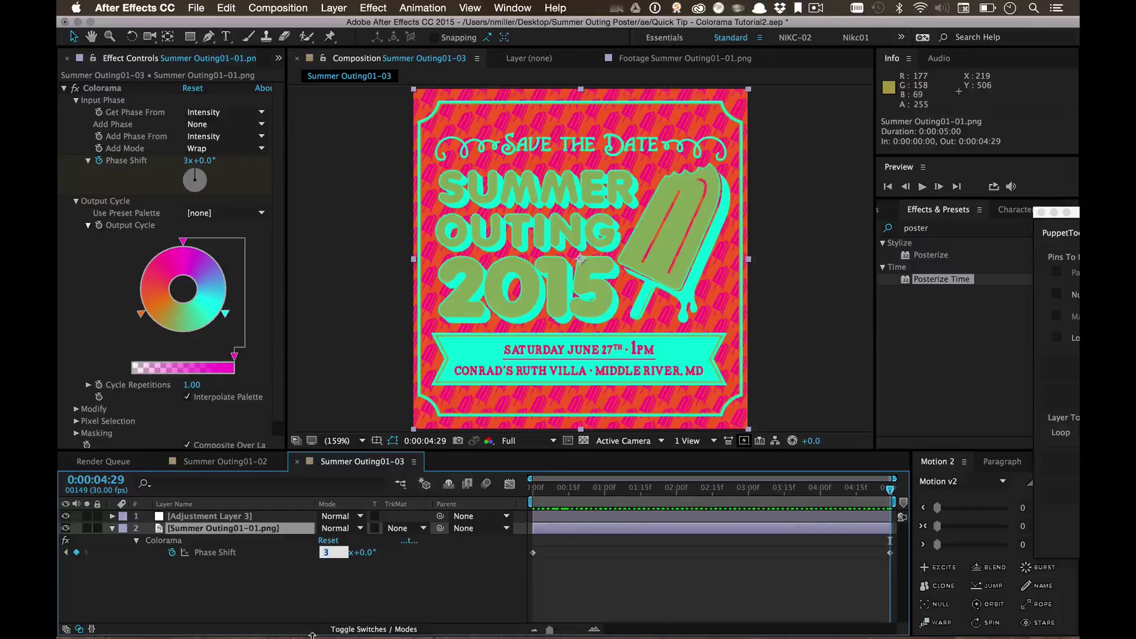
type("5")
key("Return")
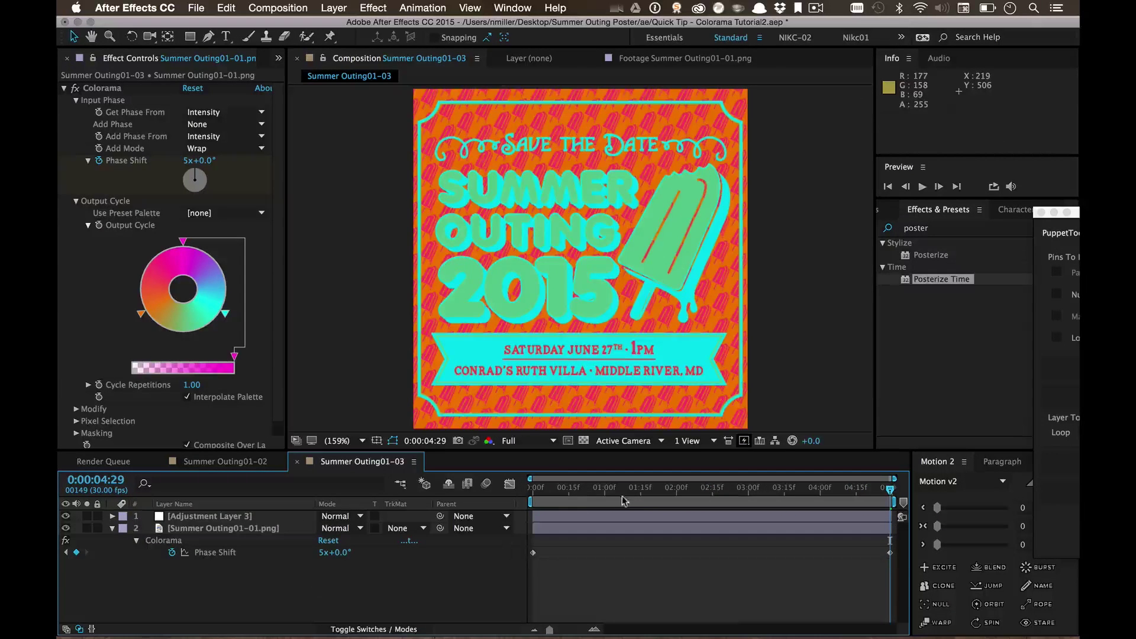
key("space")
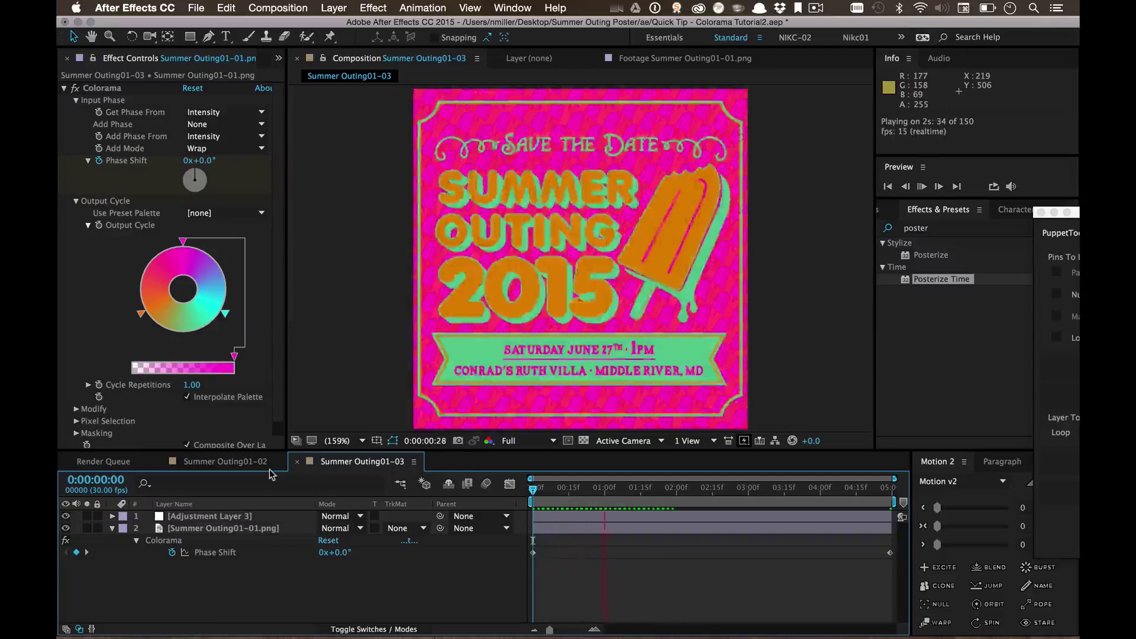
key("space")
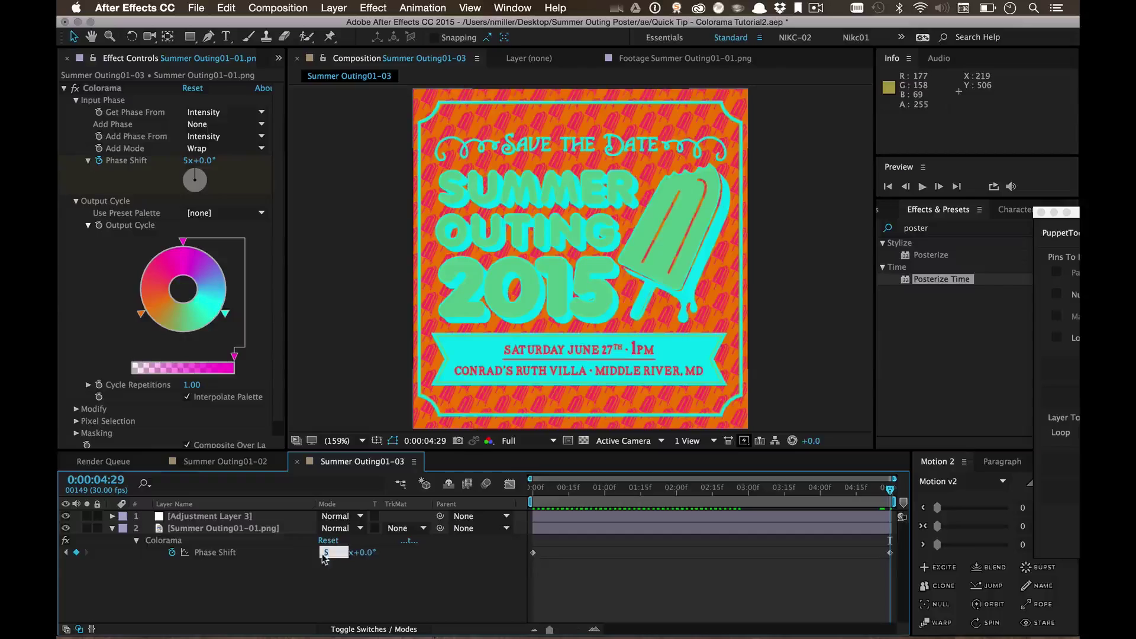
Increase that Phase Shift keyframe to 10 revolutions and preview the faster cycling
type("10")
key("Return")
key("space")
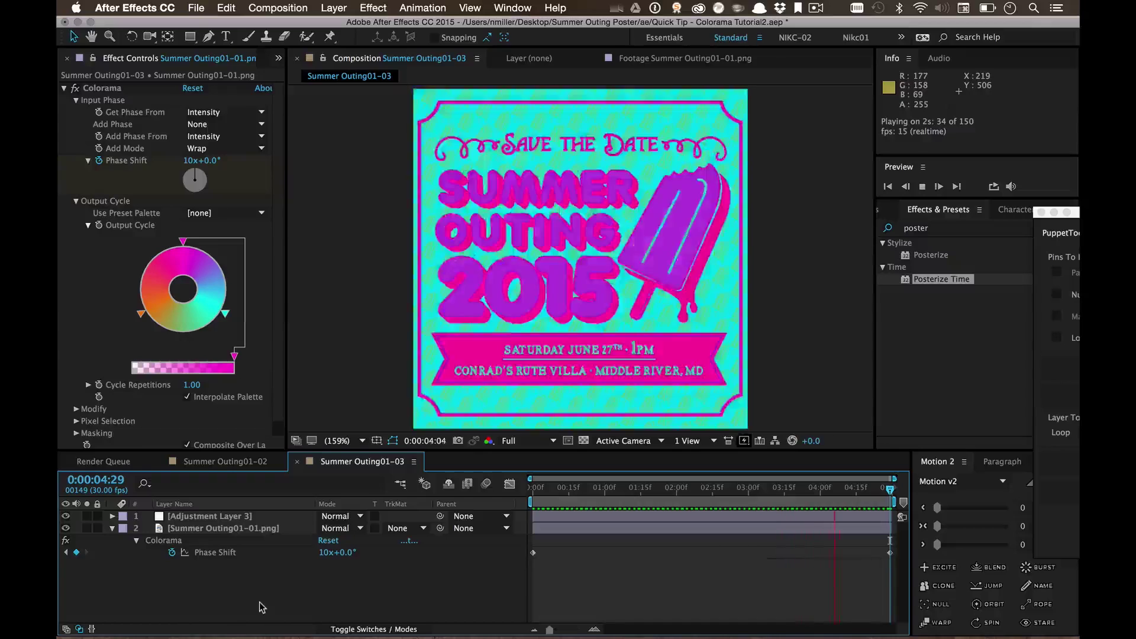
key("space")
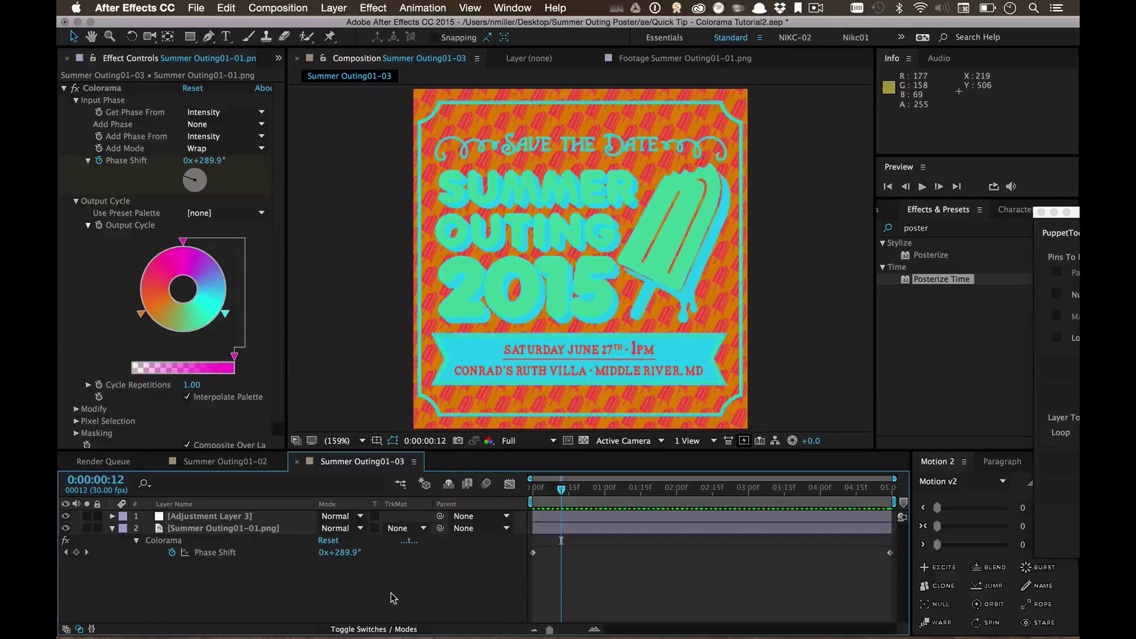
key("Page_Down")
key("Page_Down")
key("Page_Down")
key("Page_Down")
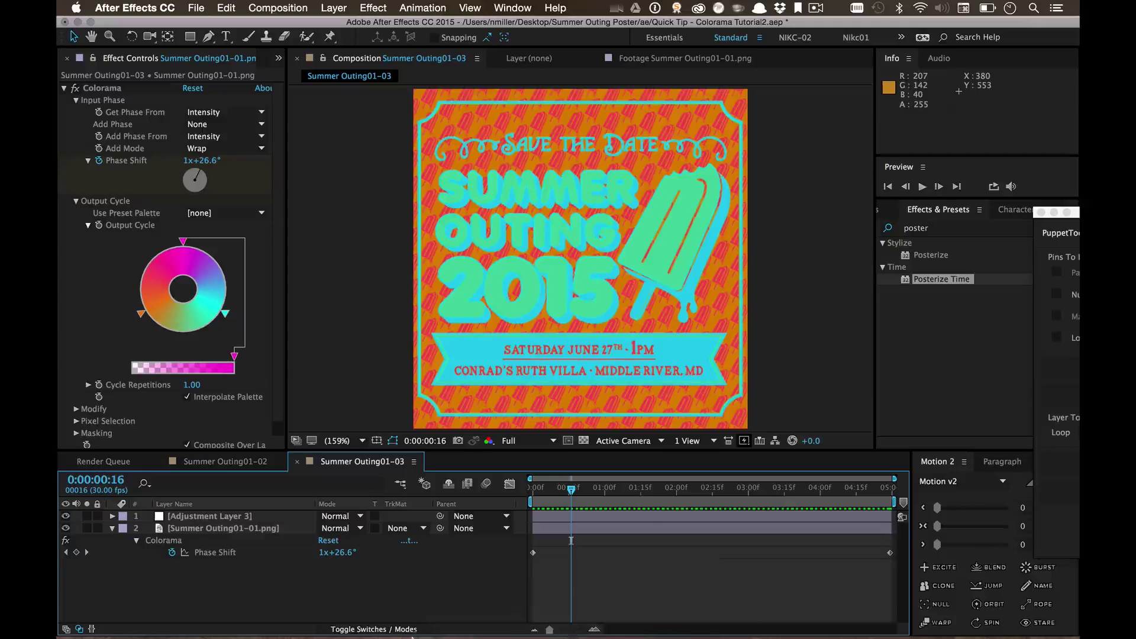
mouse_move(413, 638)
mouse_move(579, 637)
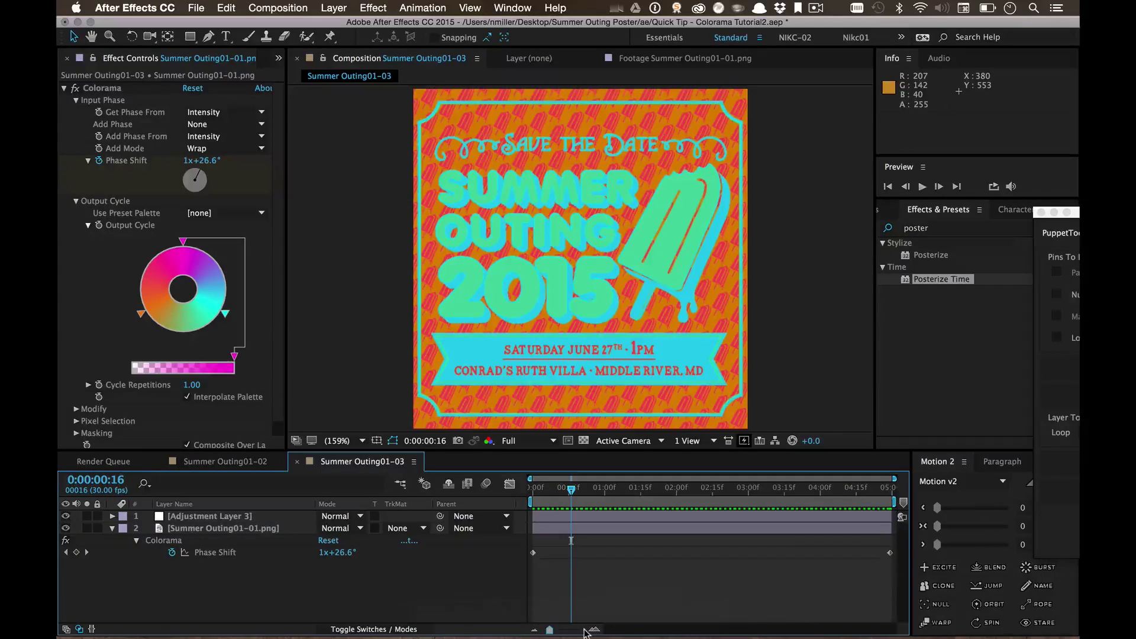